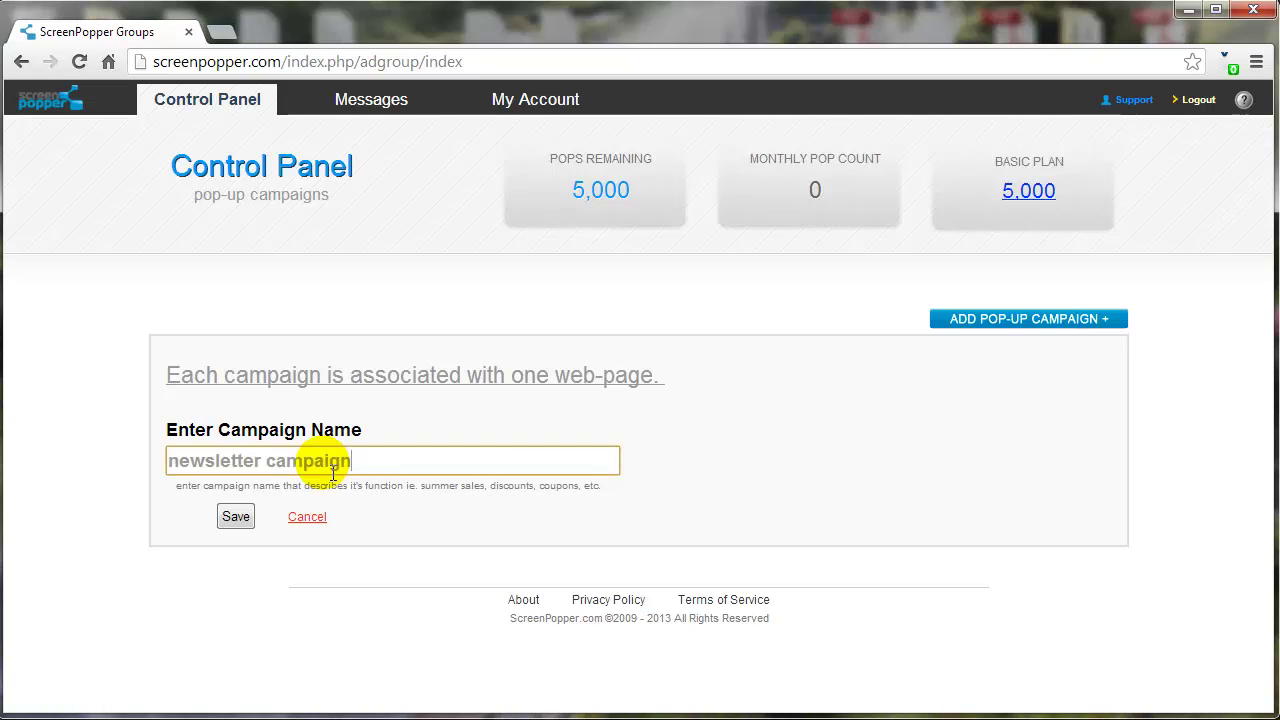
Save the newsletter campaign and add a pop-up named 'newsletter signup form' to it
{"action": "left_click", "coordinate": [238, 518]}
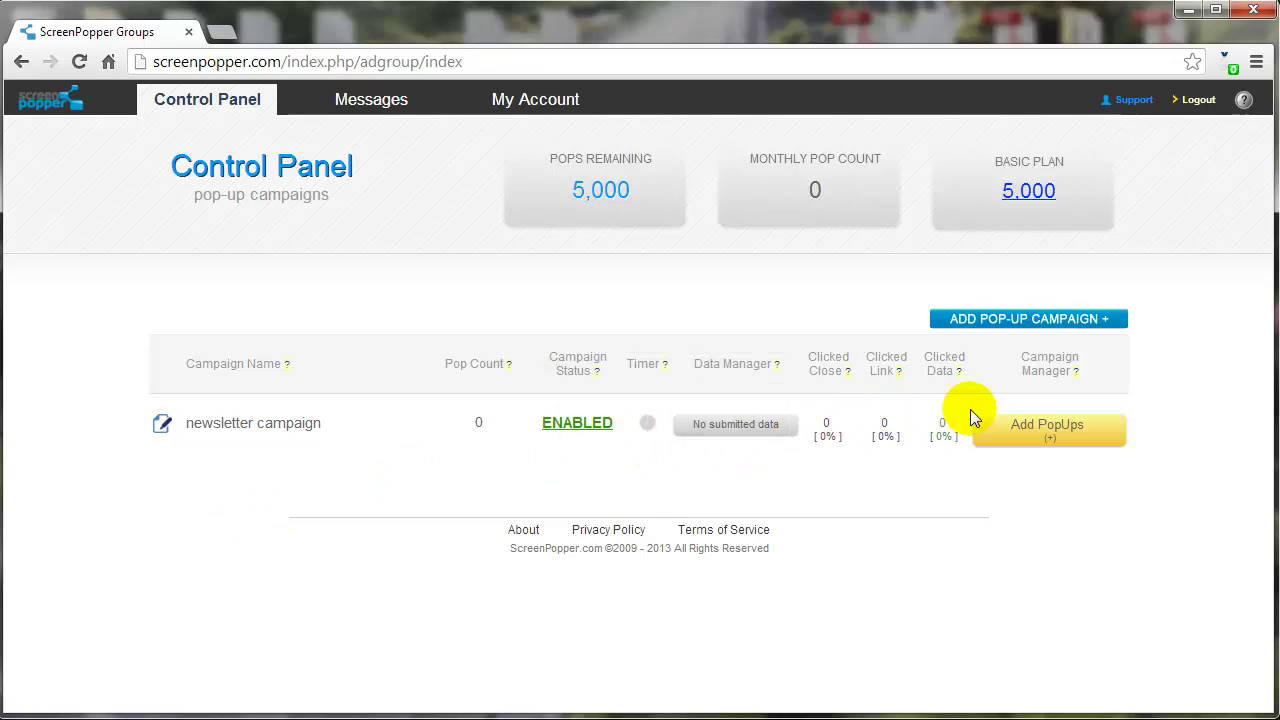
{"action": "left_click", "coordinate": [1005, 430]}
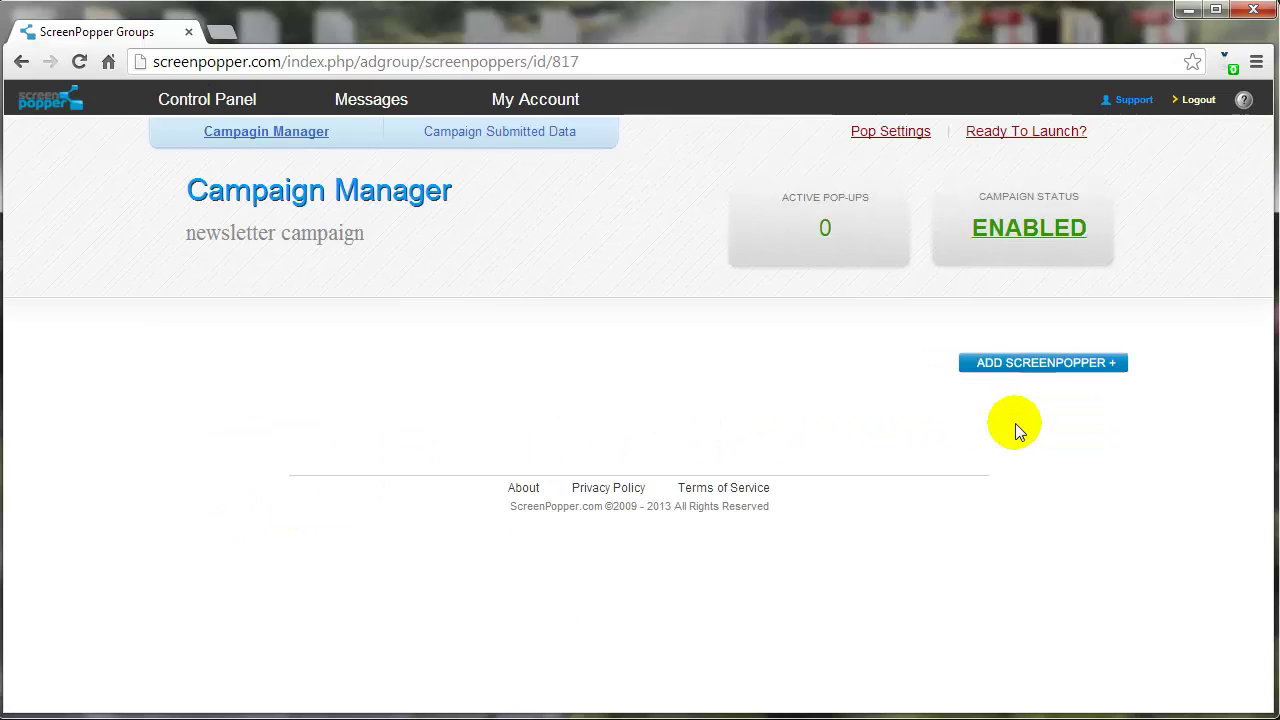
{"action": "type", "text": "newsl"}
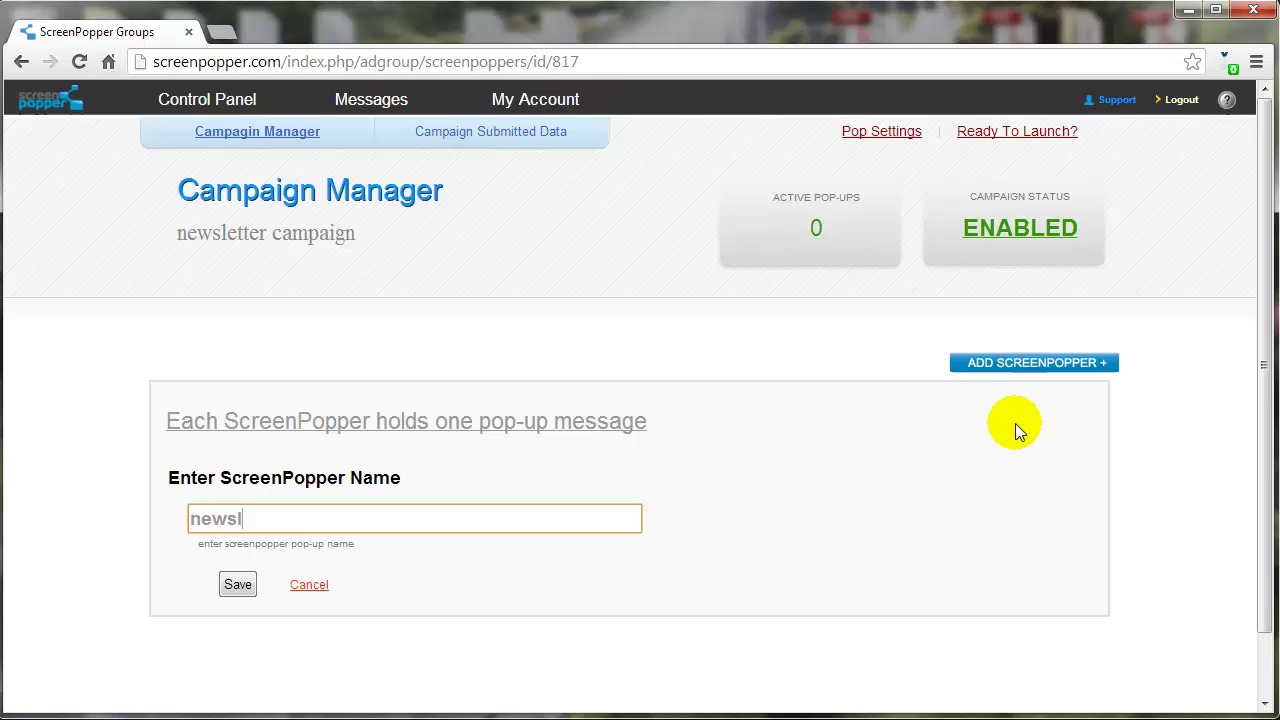
{"action": "type", "text": "etter signup form"}
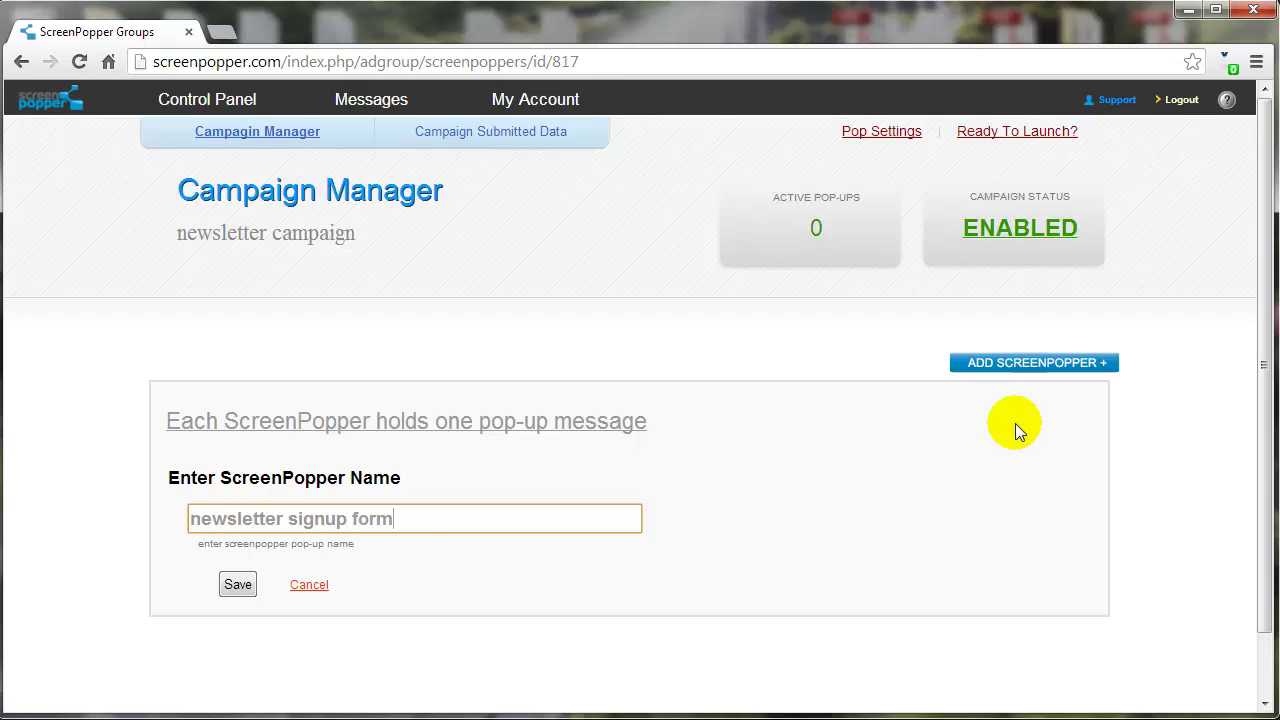
{"action": "left_click", "coordinate": [238, 584]}
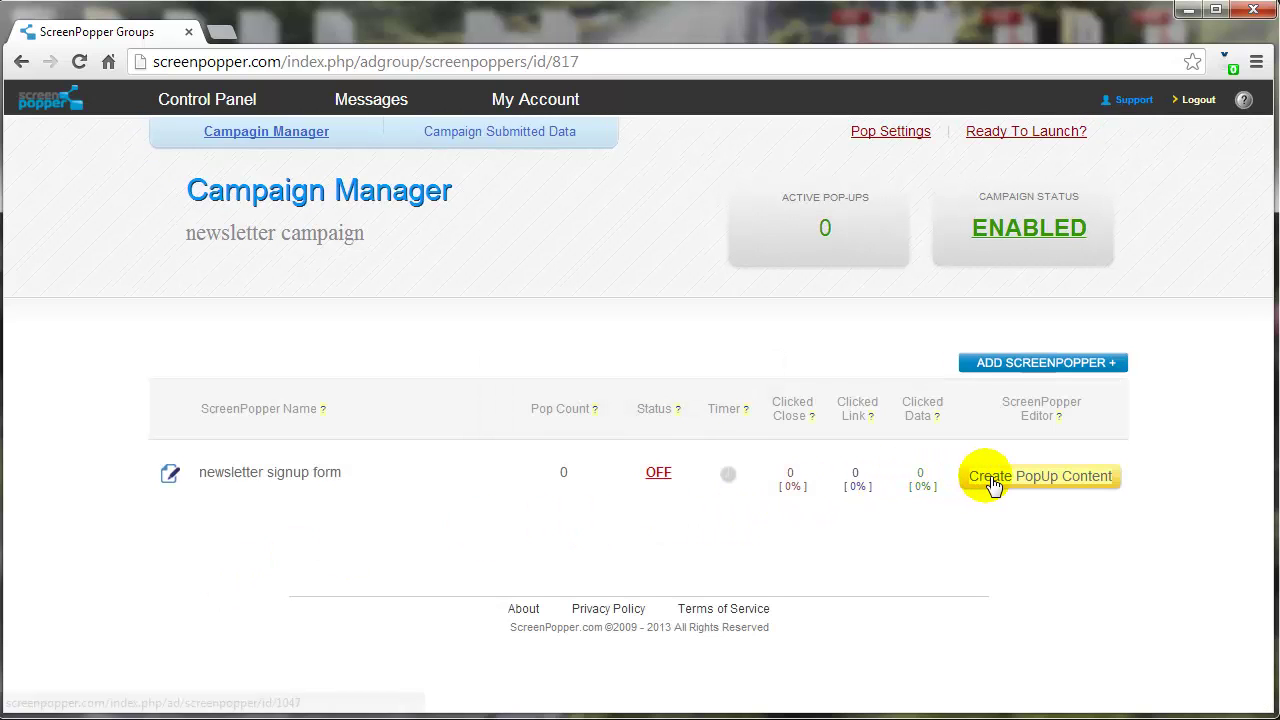
In the pop-up content editor, add Email Address and First Name data widgets alongside Submit
{"action": "left_click", "coordinate": [993, 484]}
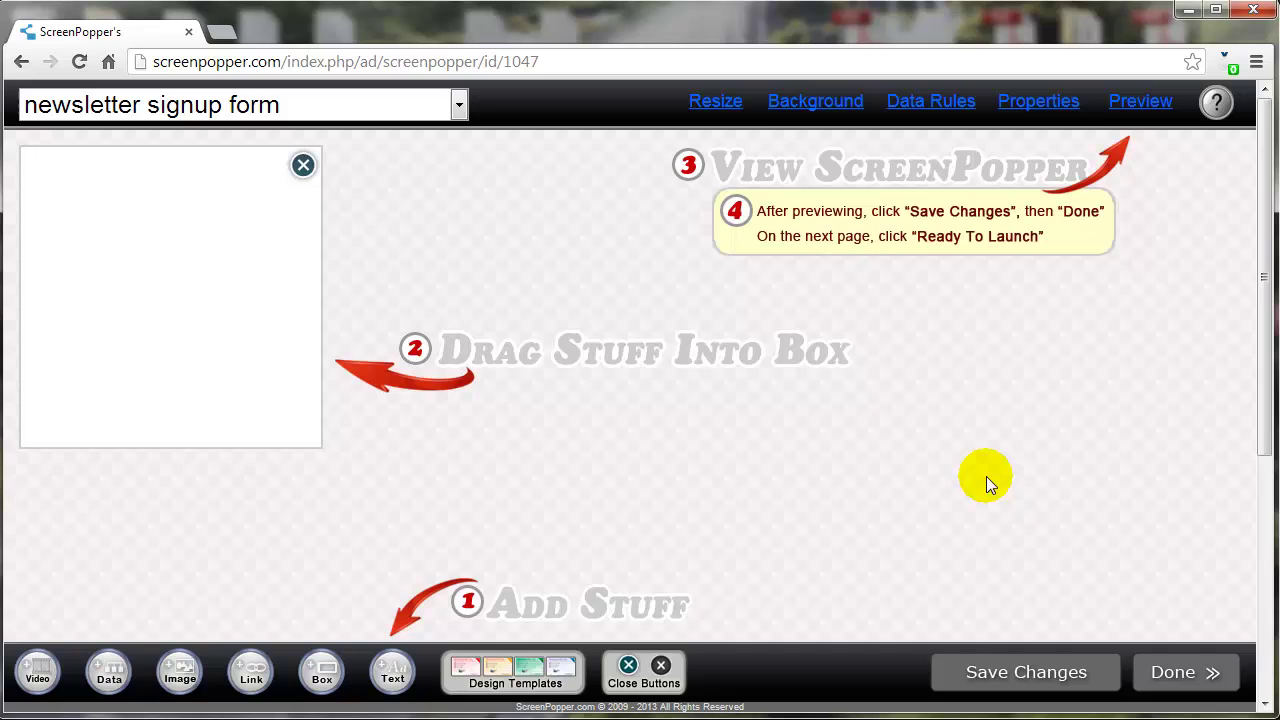
{"action": "left_click", "coordinate": [110, 672]}
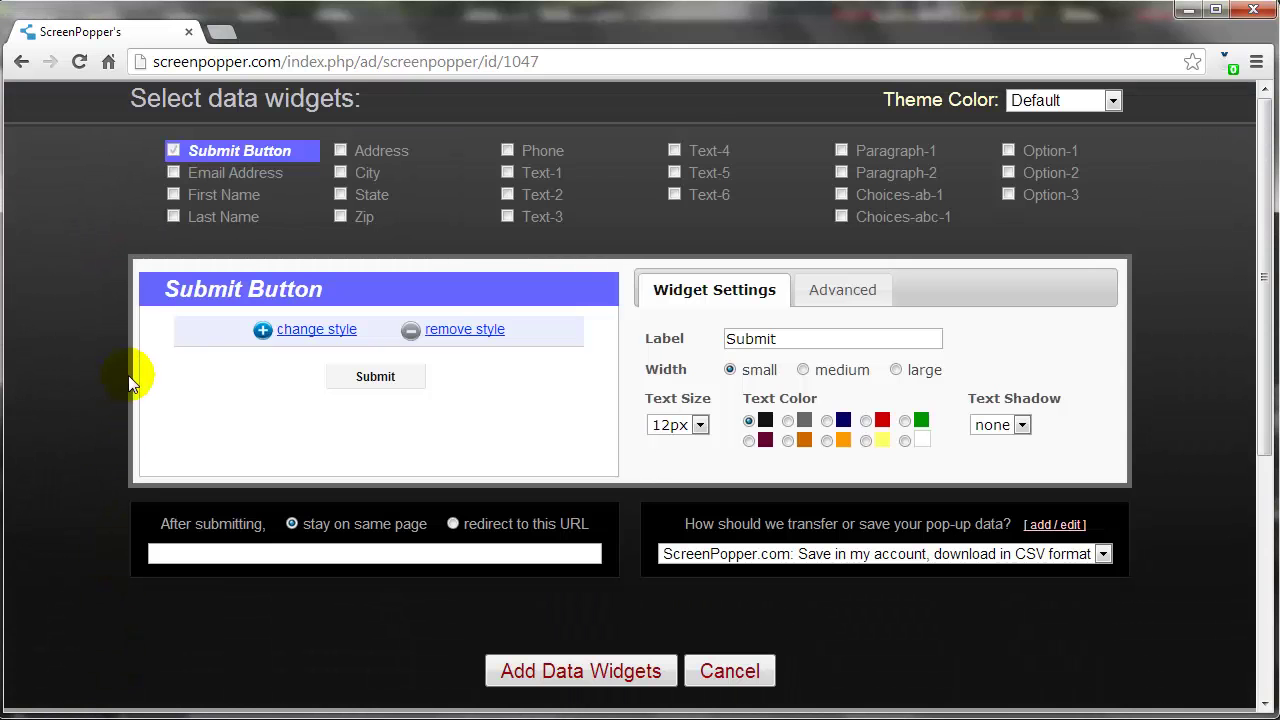
{"action": "left_click", "coordinate": [173, 172]}
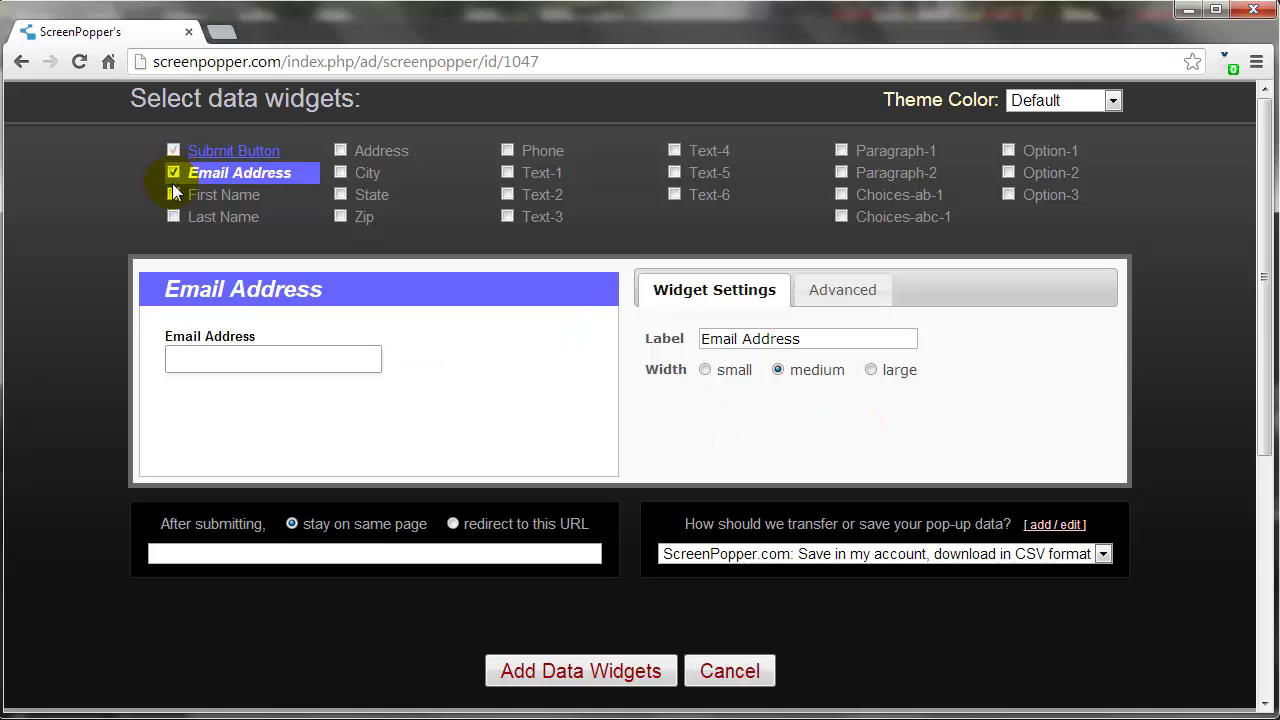
{"action": "left_click", "coordinate": [173, 194]}
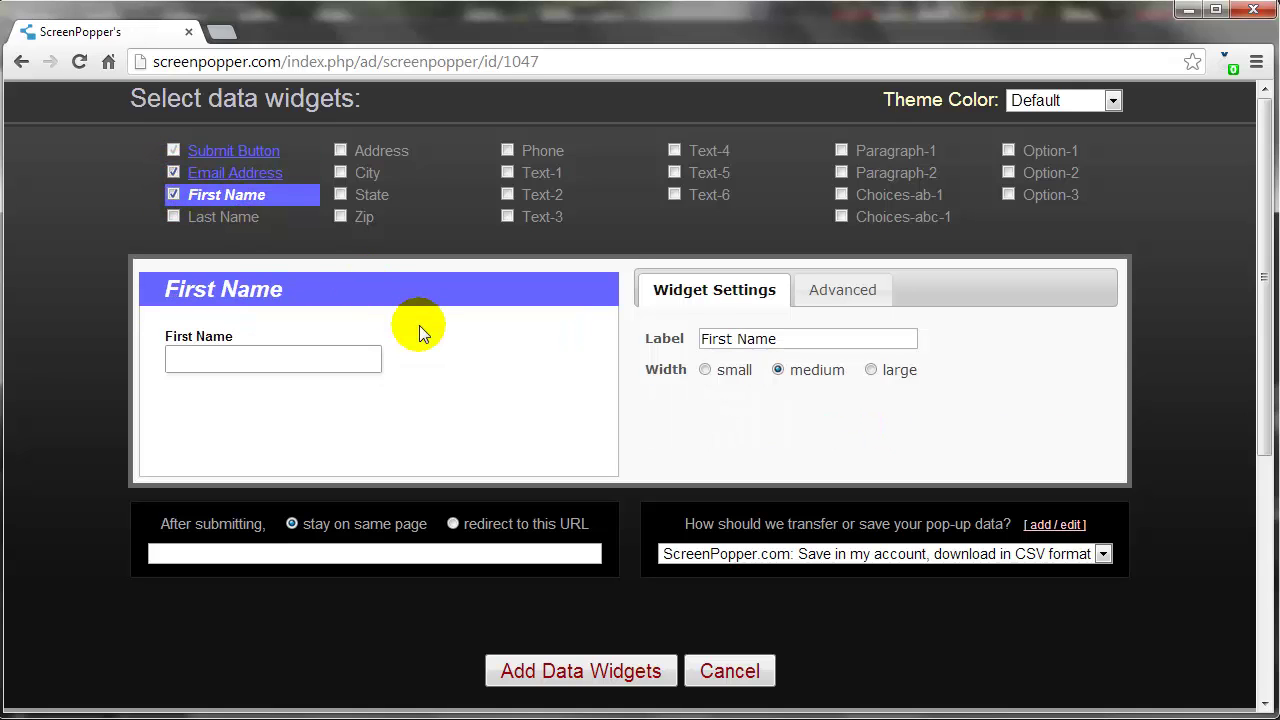
{"action": "left_click", "coordinate": [575, 671]}
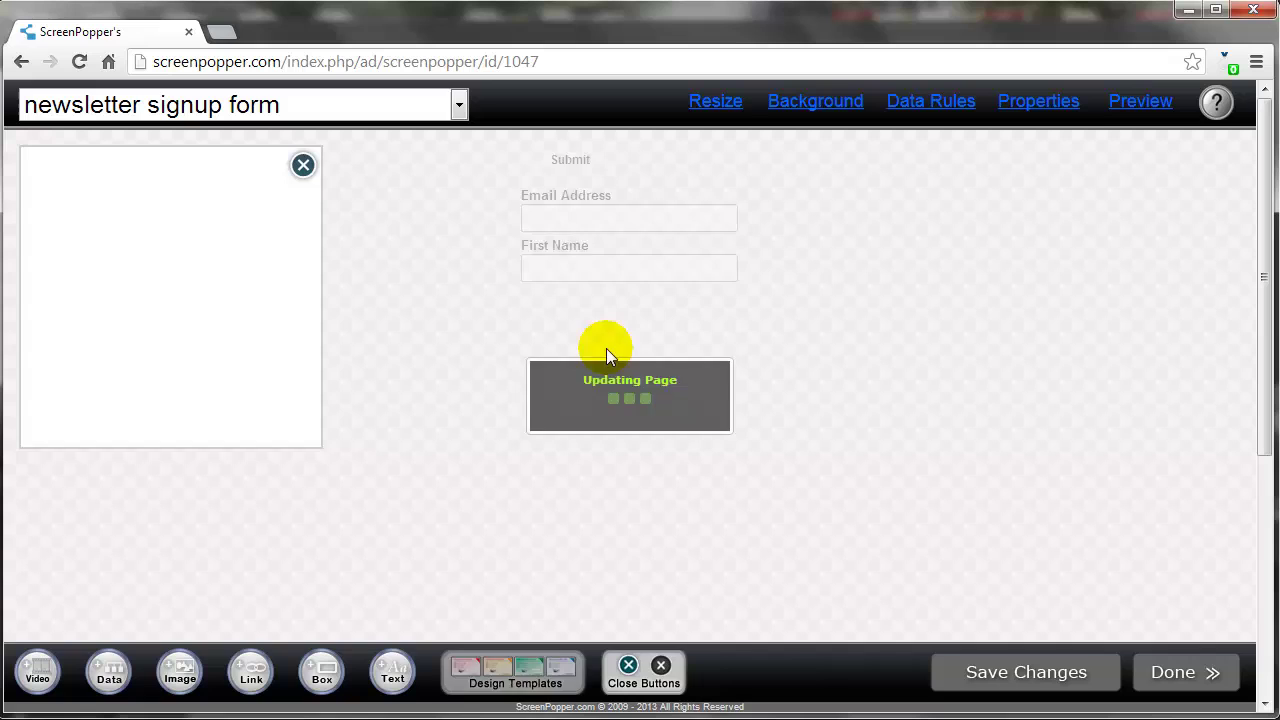
Drag the First Name, Email Address and Submit fields into the pop-up box, stacked
{"action": "left_click_drag", "start_coordinate": [628, 277], "coordinate": [166, 226]}
{"action": "left_click_drag", "start_coordinate": [584, 222], "coordinate": [175, 297]}
{"action": "left_click_drag", "start_coordinate": [570, 160], "coordinate": [108, 378]}
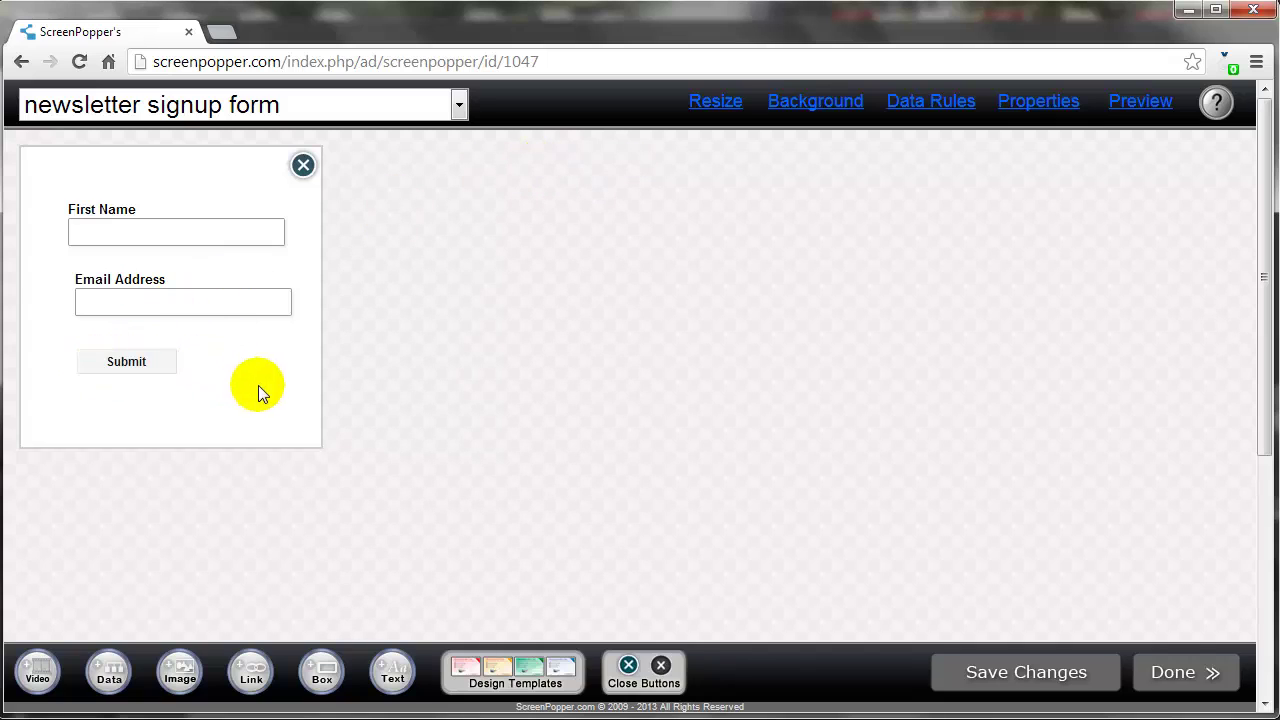
{"action": "left_click_drag", "start_coordinate": [152, 240], "coordinate": [150, 236]}
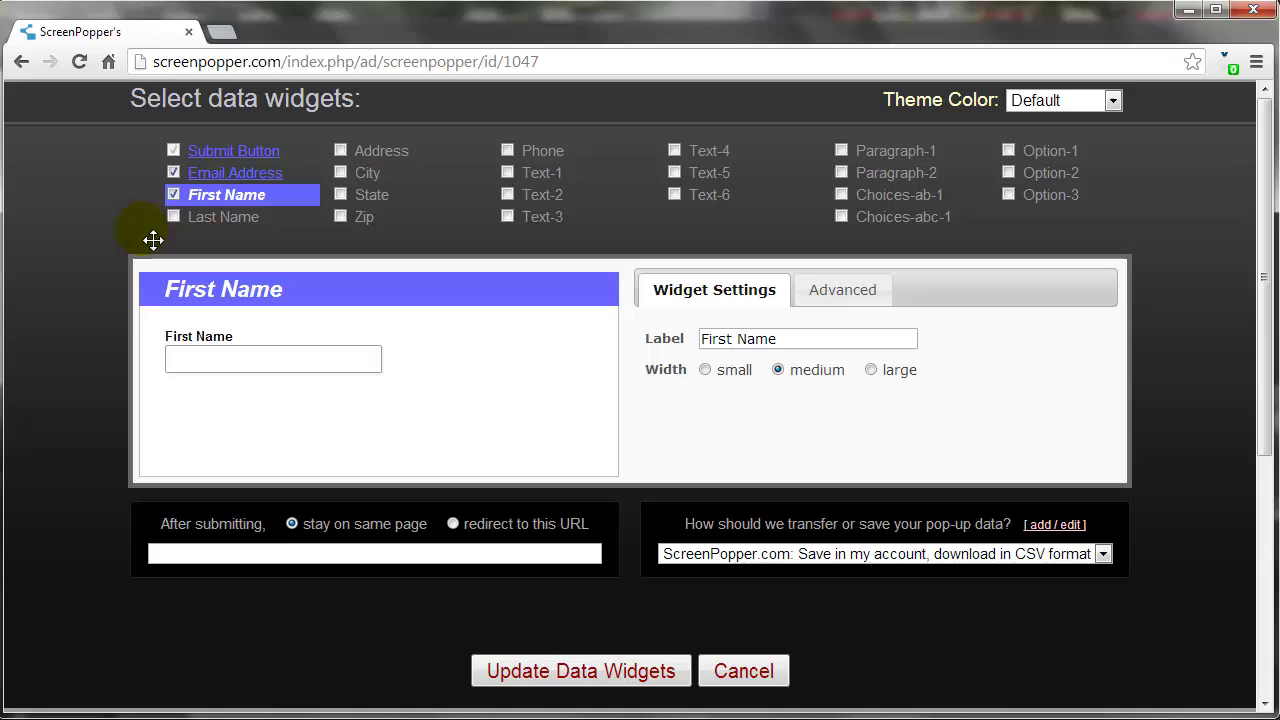
Relabel the First Name field as 'first' and select the Email Address label for replacement
{"action": "triple_click", "coordinate": [812, 339]}
{"action": "type", "text": "first"}
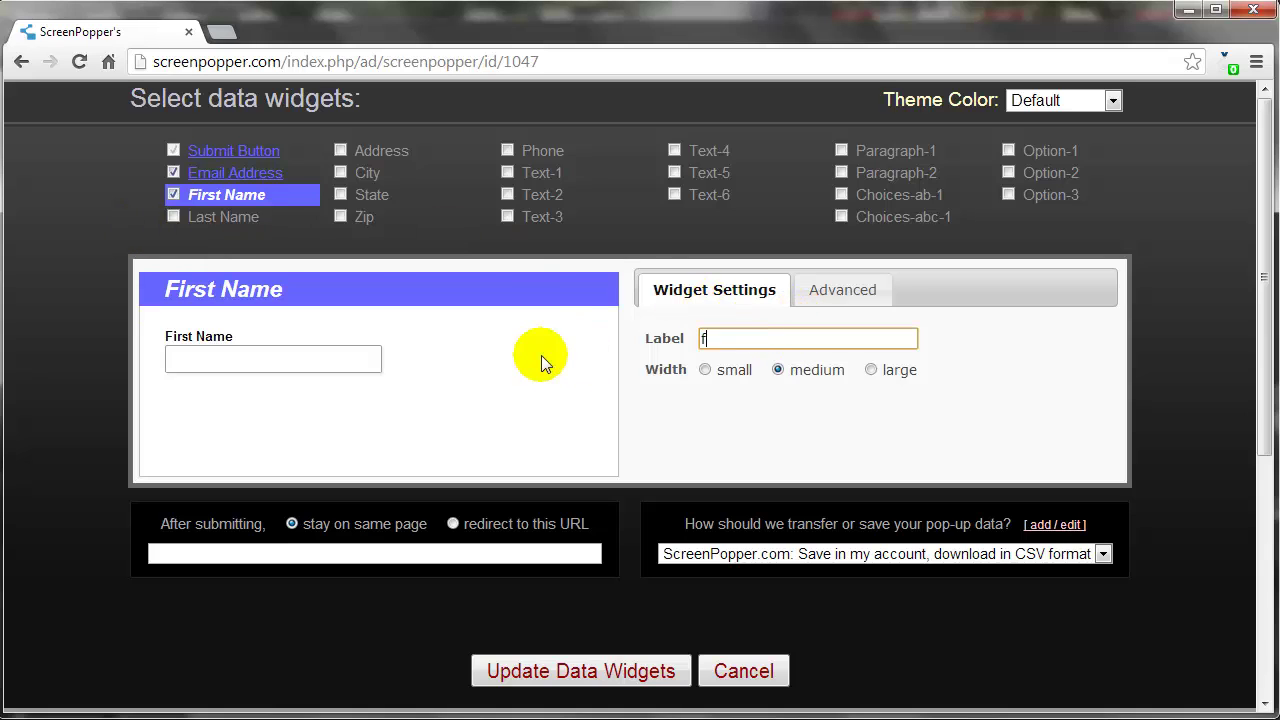
{"action": "left_click", "coordinate": [245, 176]}
{"action": "triple_click", "coordinate": [771, 338]}
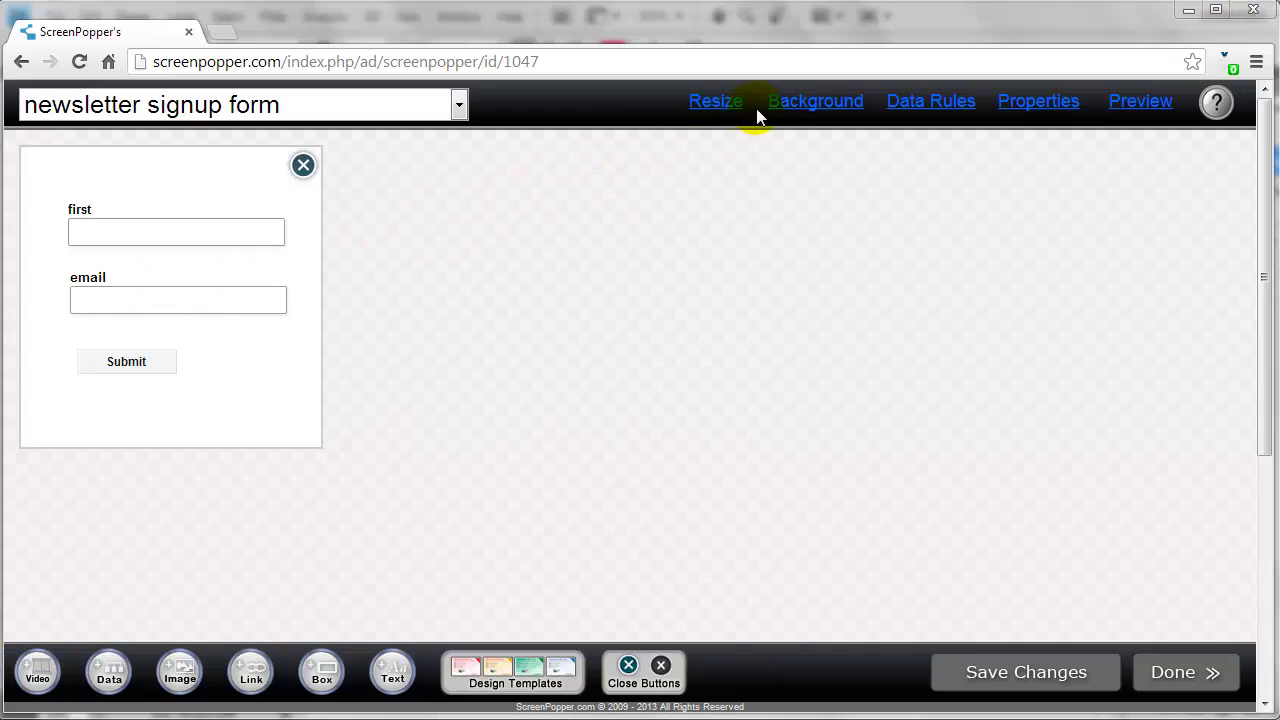
Apply No Background to the pop-up and drag its corner outward to enlarge the box
{"action": "left_click", "coordinate": [795, 110]}
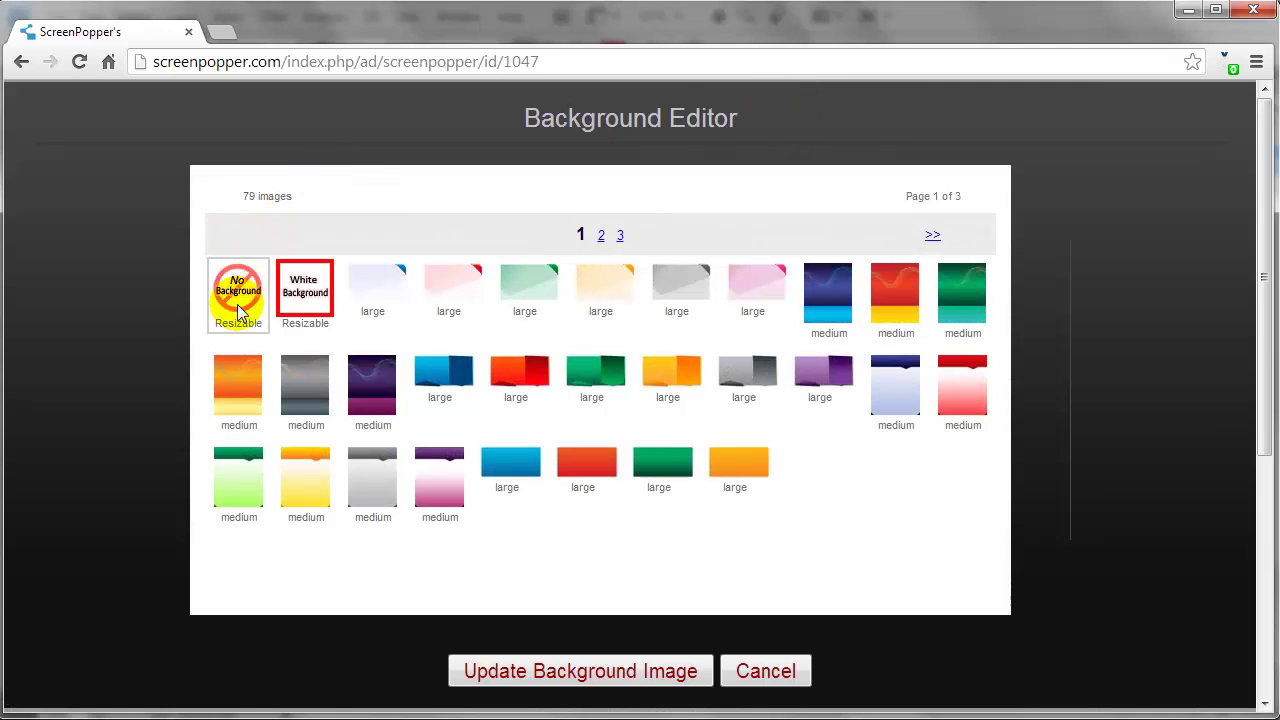
{"action": "left_click", "coordinate": [240, 313]}
{"action": "left_click", "coordinate": [614, 671]}
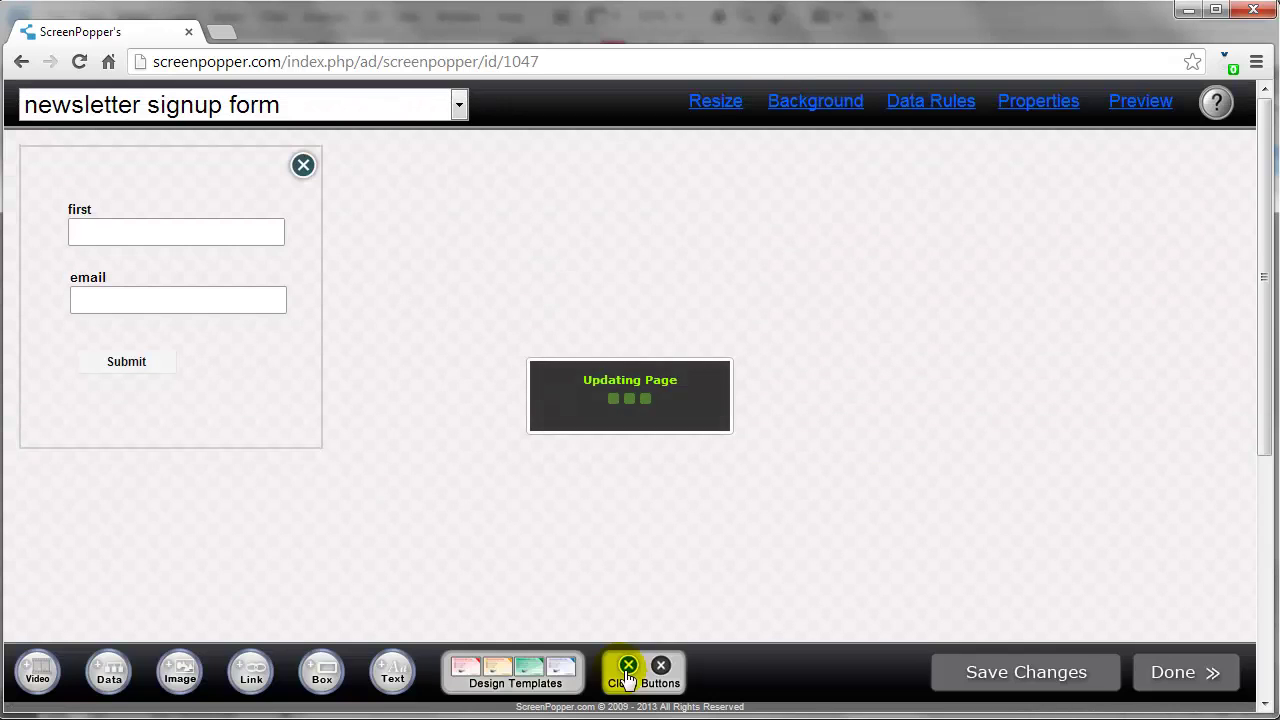
{"action": "left_click", "coordinate": [713, 104]}
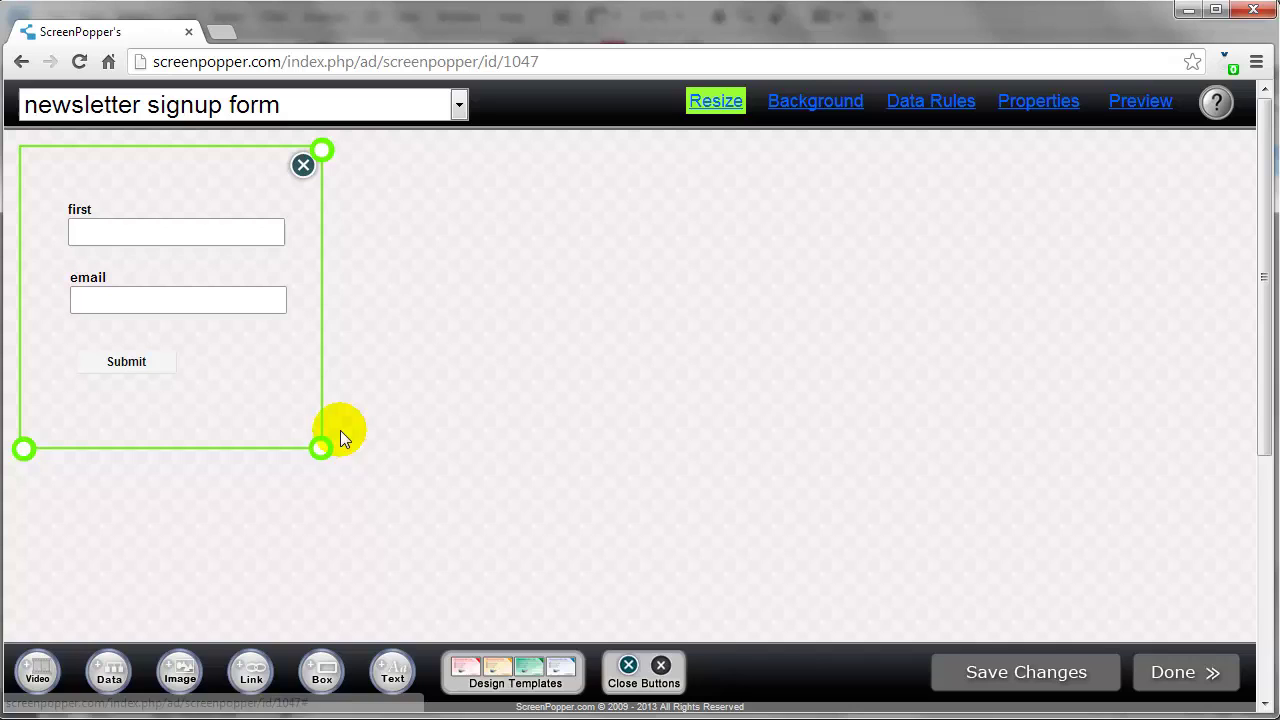
{"action": "left_click_drag", "start_coordinate": [320, 449], "coordinate": [791, 594]}
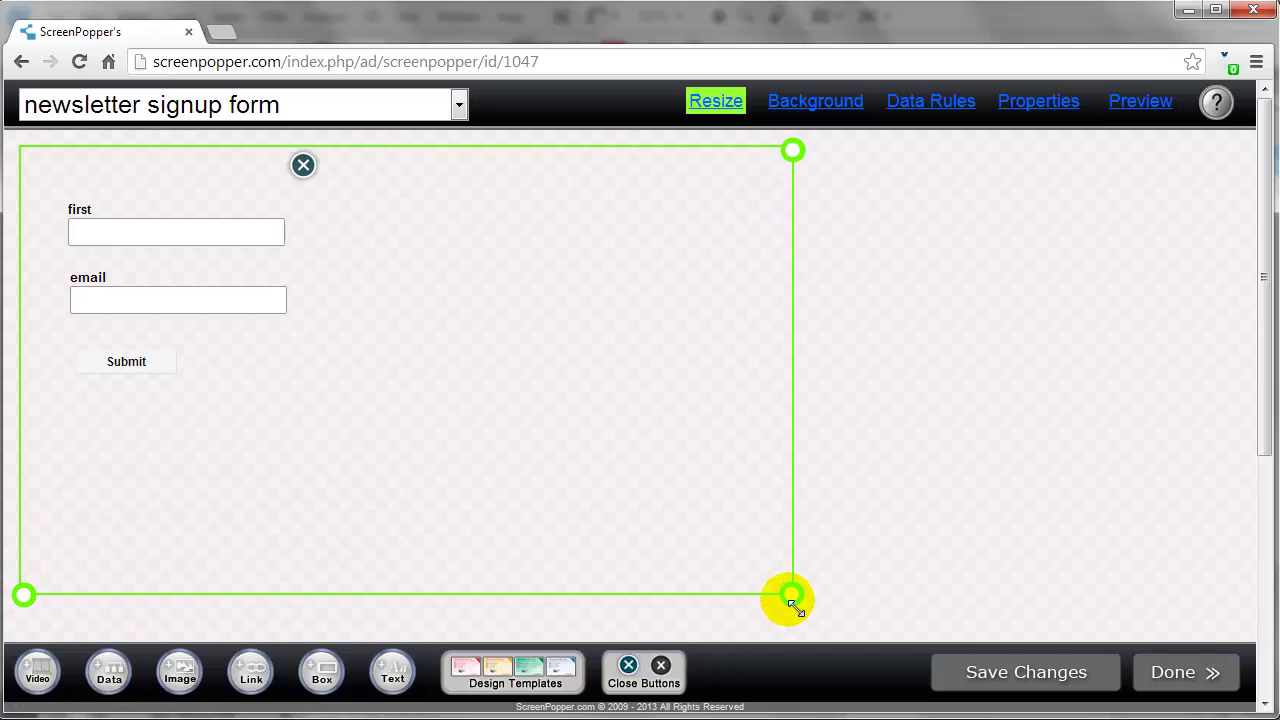
Add the Free Networking Tips image from My Images and move it to the form's upper left
{"action": "left_click", "coordinate": [190, 680]}
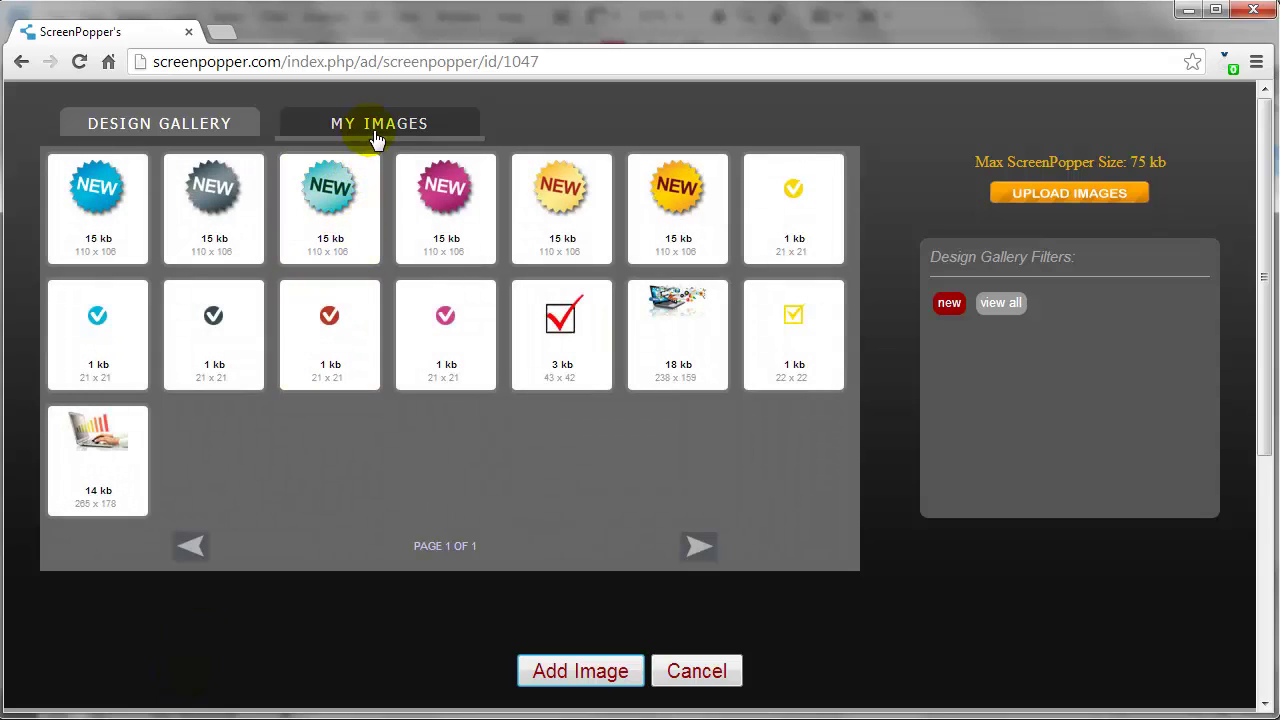
{"action": "left_click", "coordinate": [377, 138]}
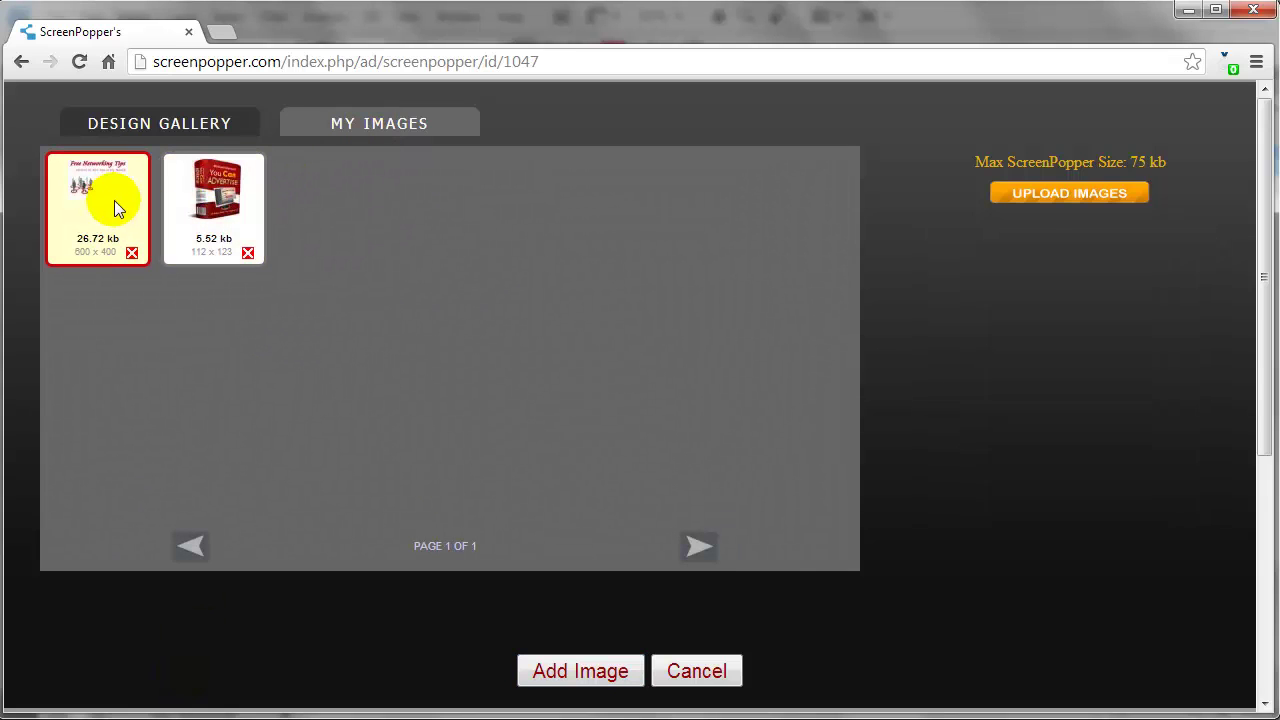
{"action": "left_click", "coordinate": [603, 672]}
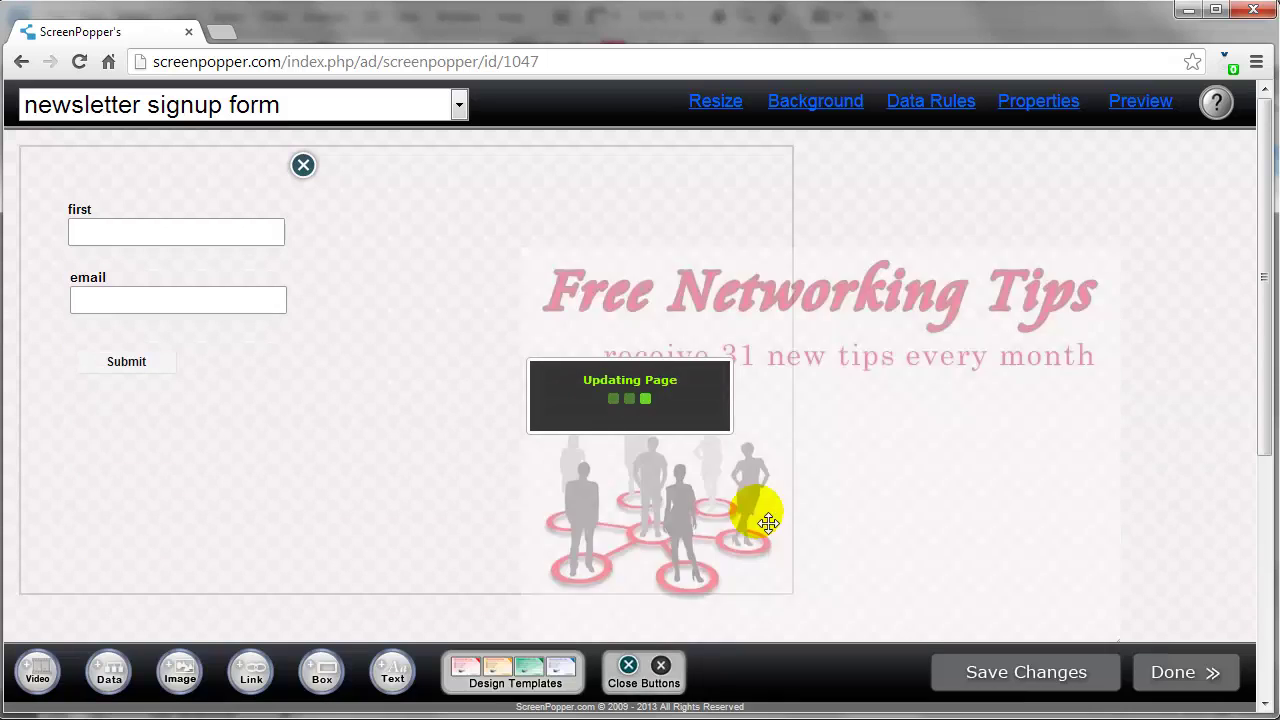
{"action": "left_click_drag", "start_coordinate": [914, 486], "coordinate": [420, 382]}
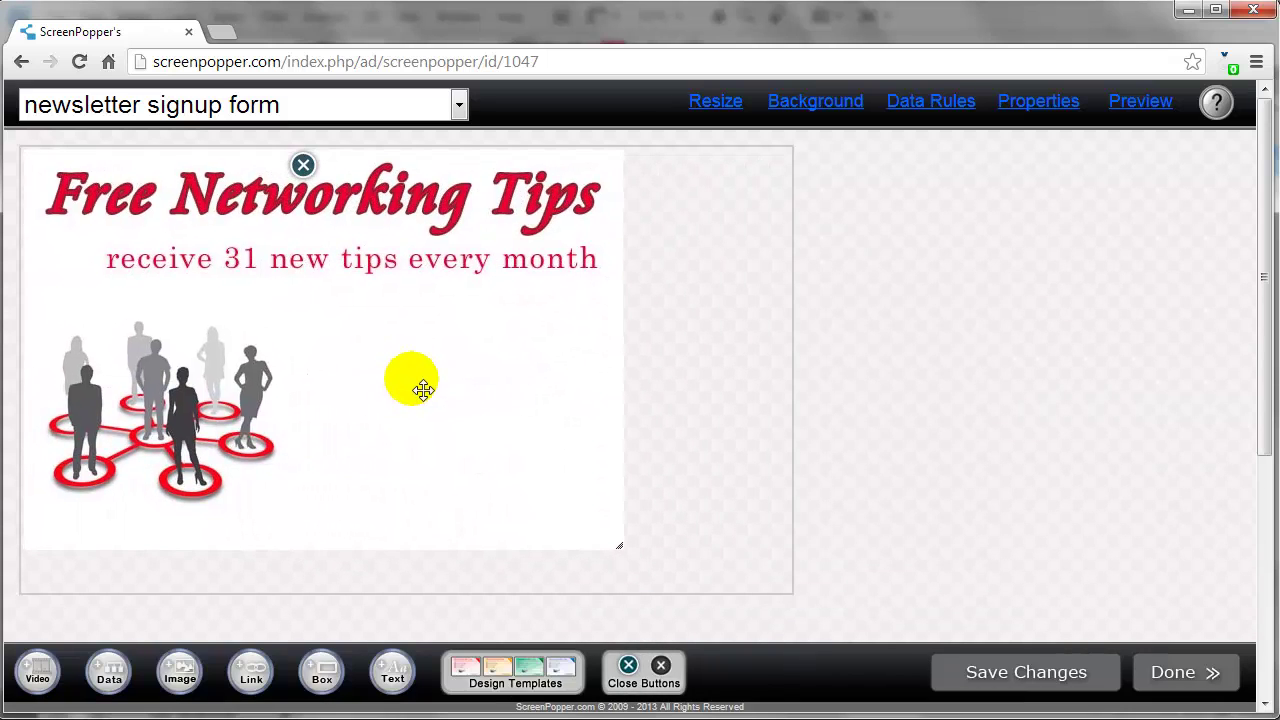
Move the networking image down one layer and place the first field right, below the tagline
{"action": "right_click", "coordinate": [450, 340]}
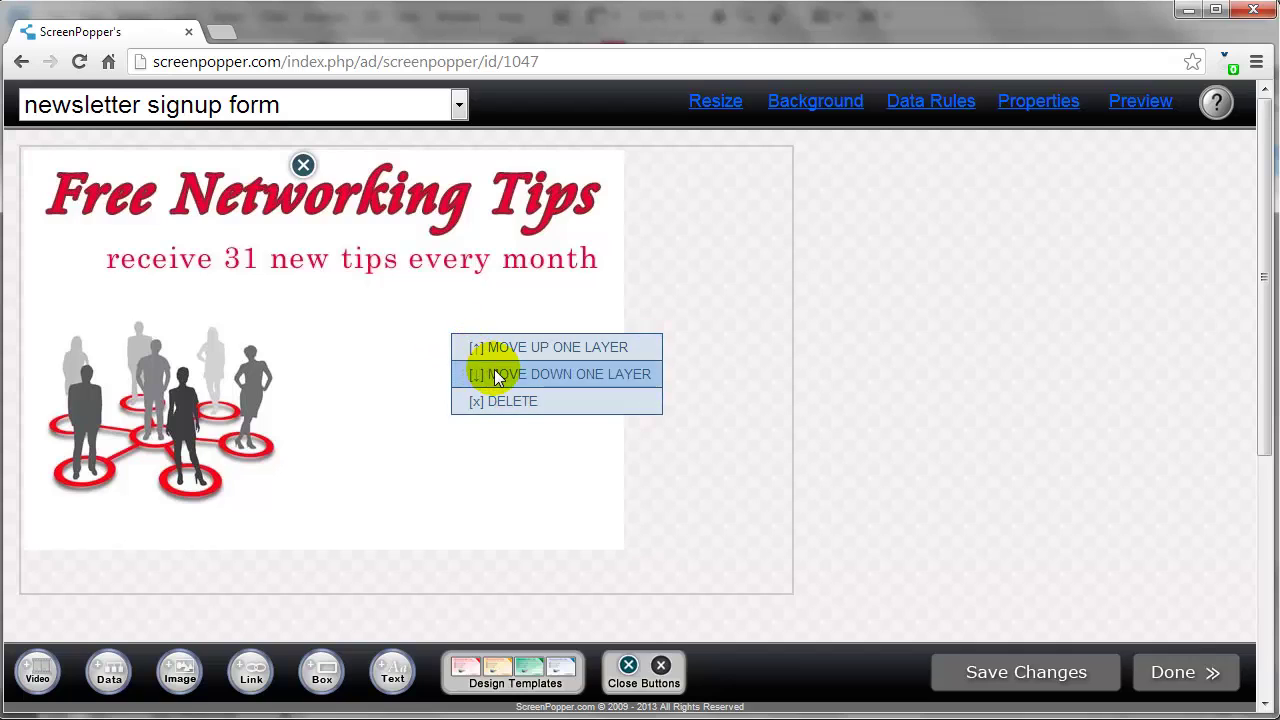
{"action": "left_click", "coordinate": [494, 371]}
{"action": "left_click_drag", "start_coordinate": [216, 245], "coordinate": [503, 347]}
Stack the email field and Submit button beneath first, then shrink the pop-up around its content
{"action": "mouse_move", "coordinate": [187, 284]}
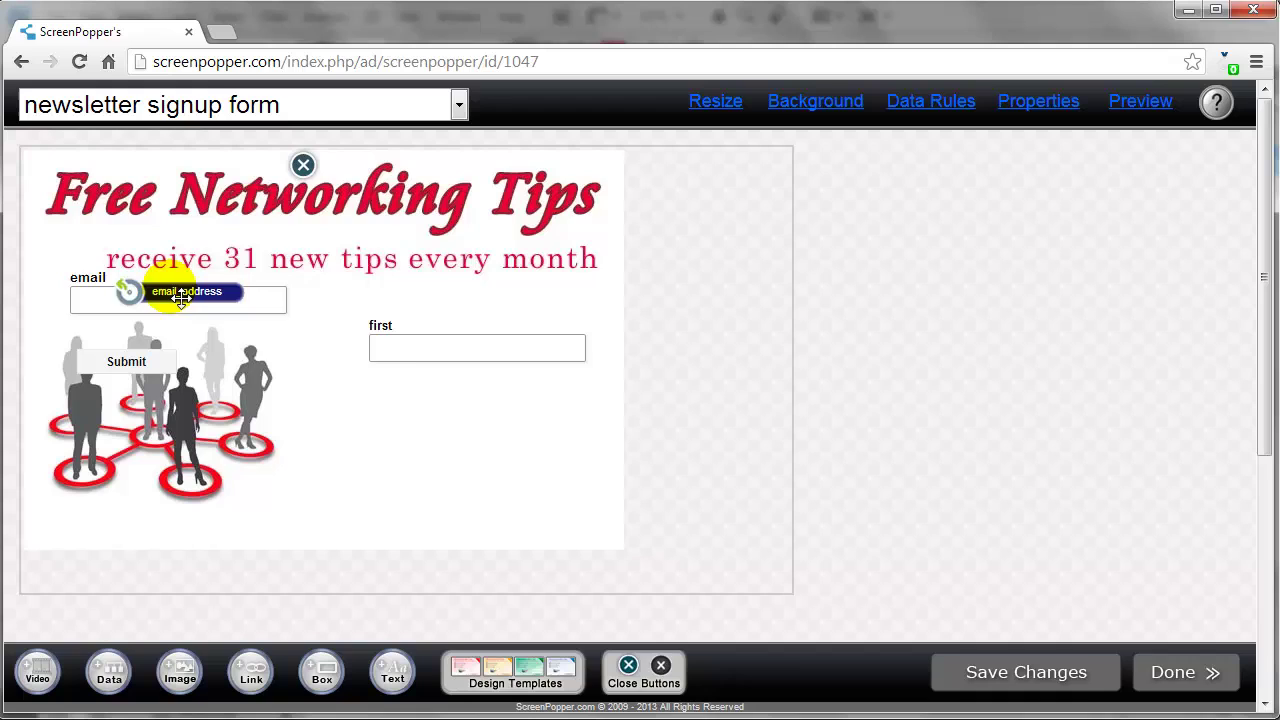
{"action": "left_click_drag", "start_coordinate": [181, 297], "coordinate": [478, 400]}
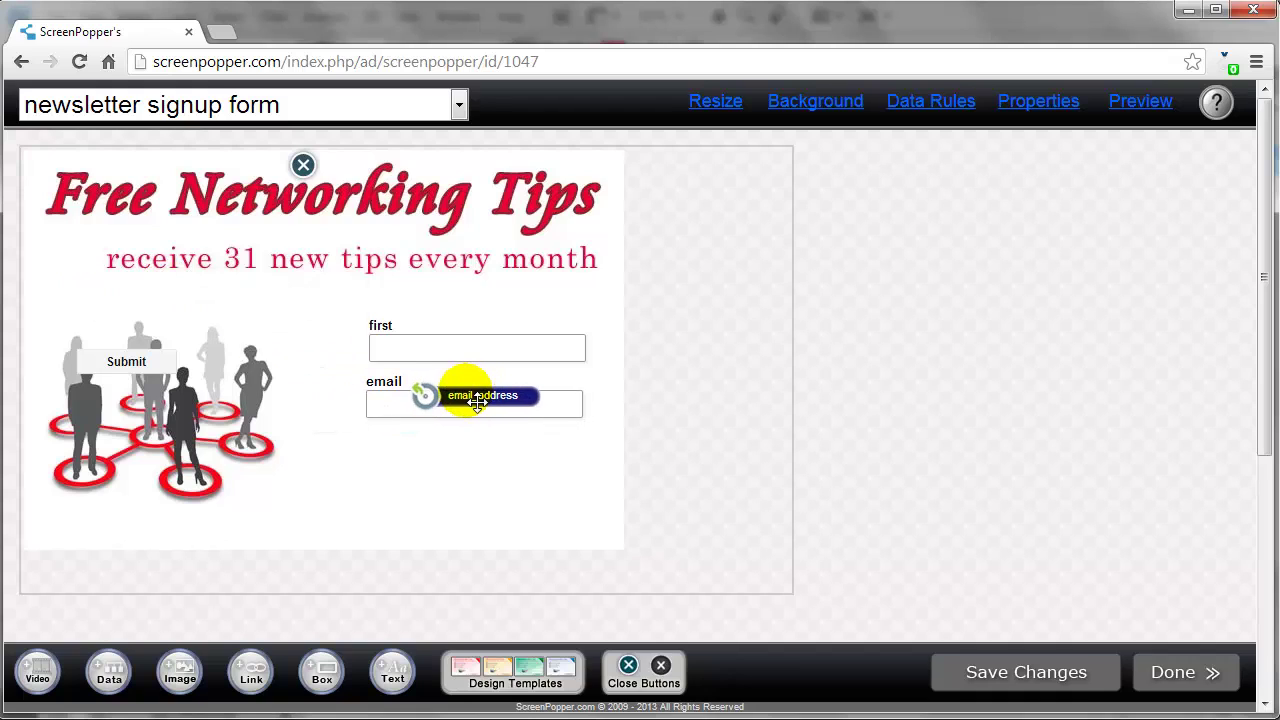
{"action": "mouse_move", "coordinate": [150, 368]}
{"action": "left_click_drag", "start_coordinate": [150, 368], "coordinate": [435, 457]}
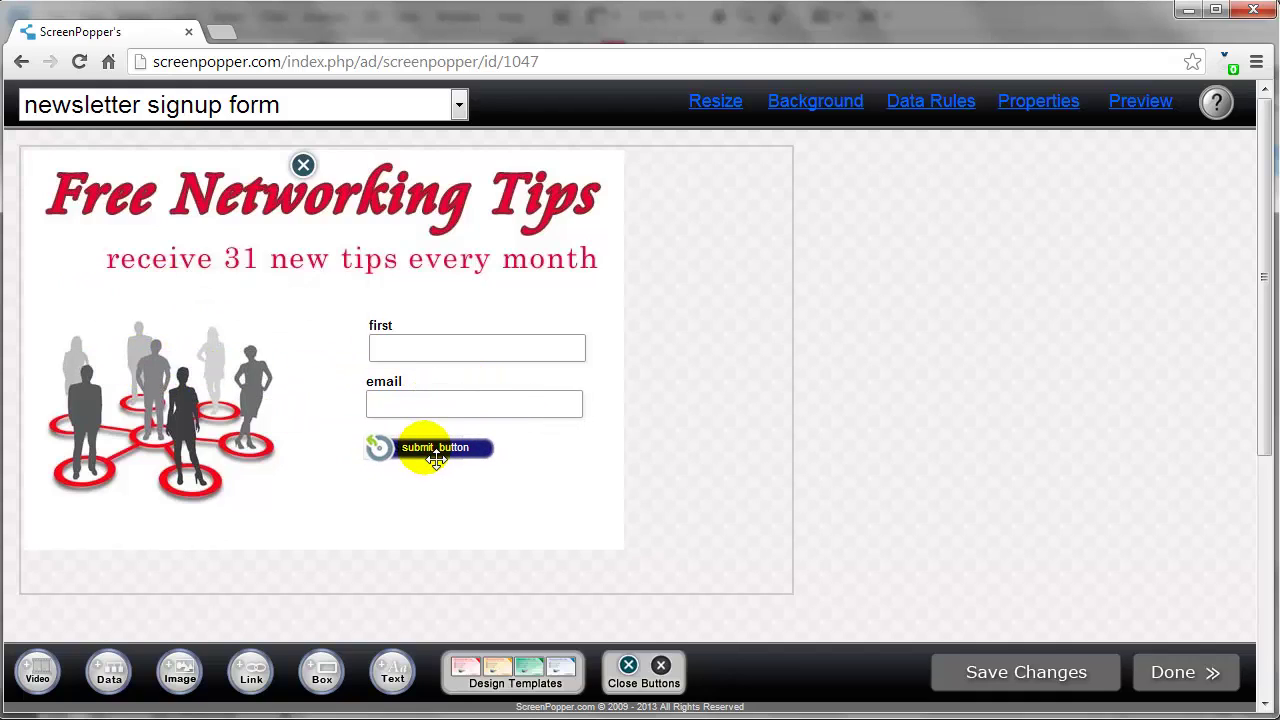
{"action": "left_click", "coordinate": [716, 101]}
{"action": "left_click_drag", "start_coordinate": [787, 590], "coordinate": [623, 549]}
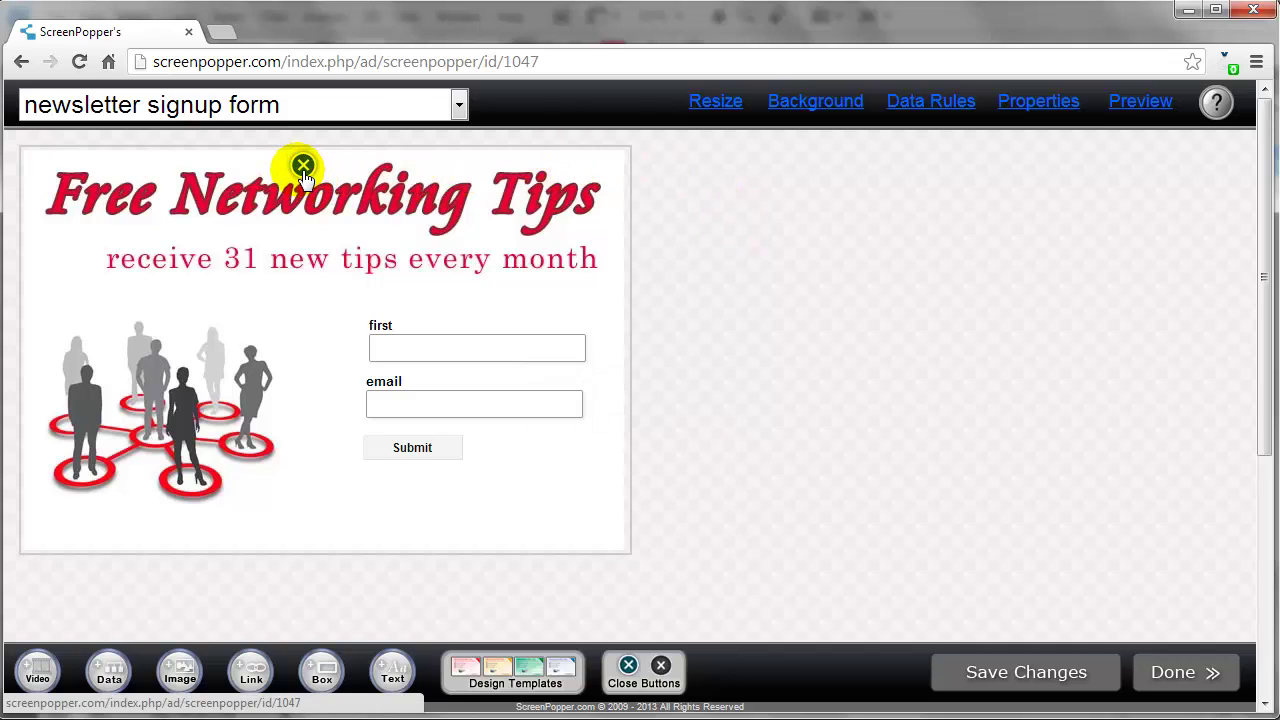
Move the close X to the bottom-right corner, switch it to a red style, and save
{"action": "left_click_drag", "start_coordinate": [304, 165], "coordinate": [603, 540]}
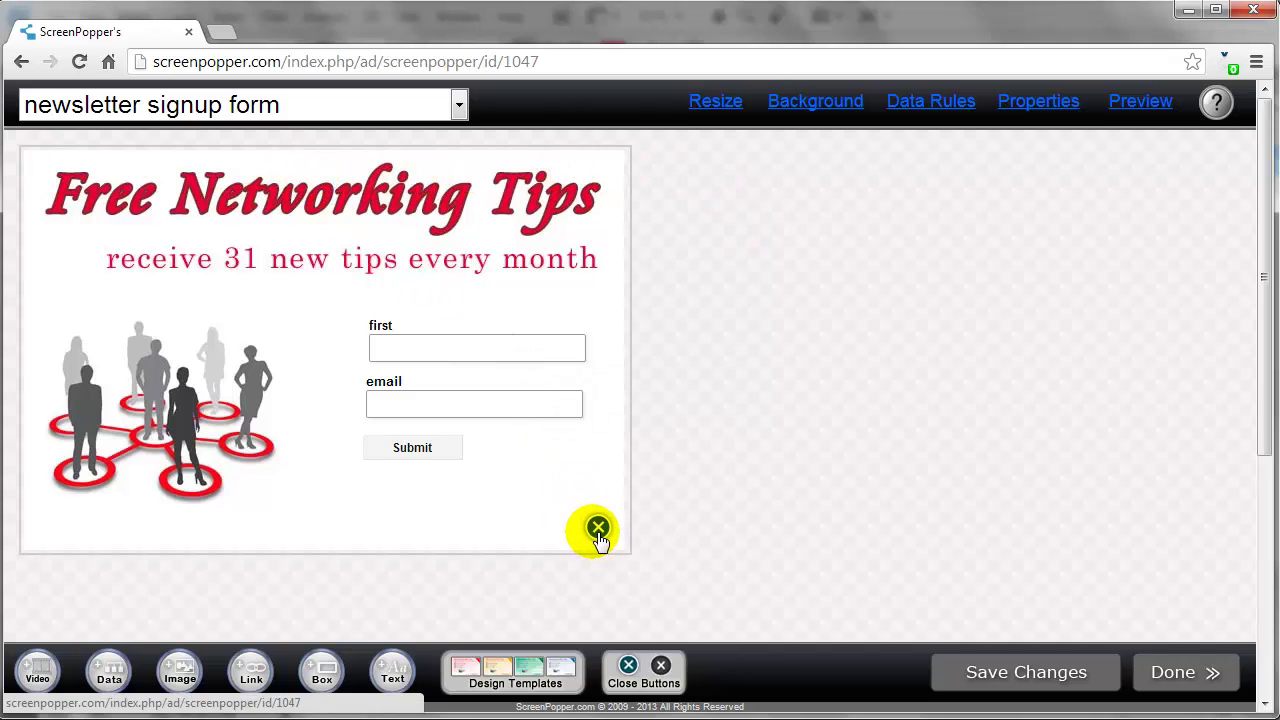
{"action": "left_click", "coordinate": [600, 530]}
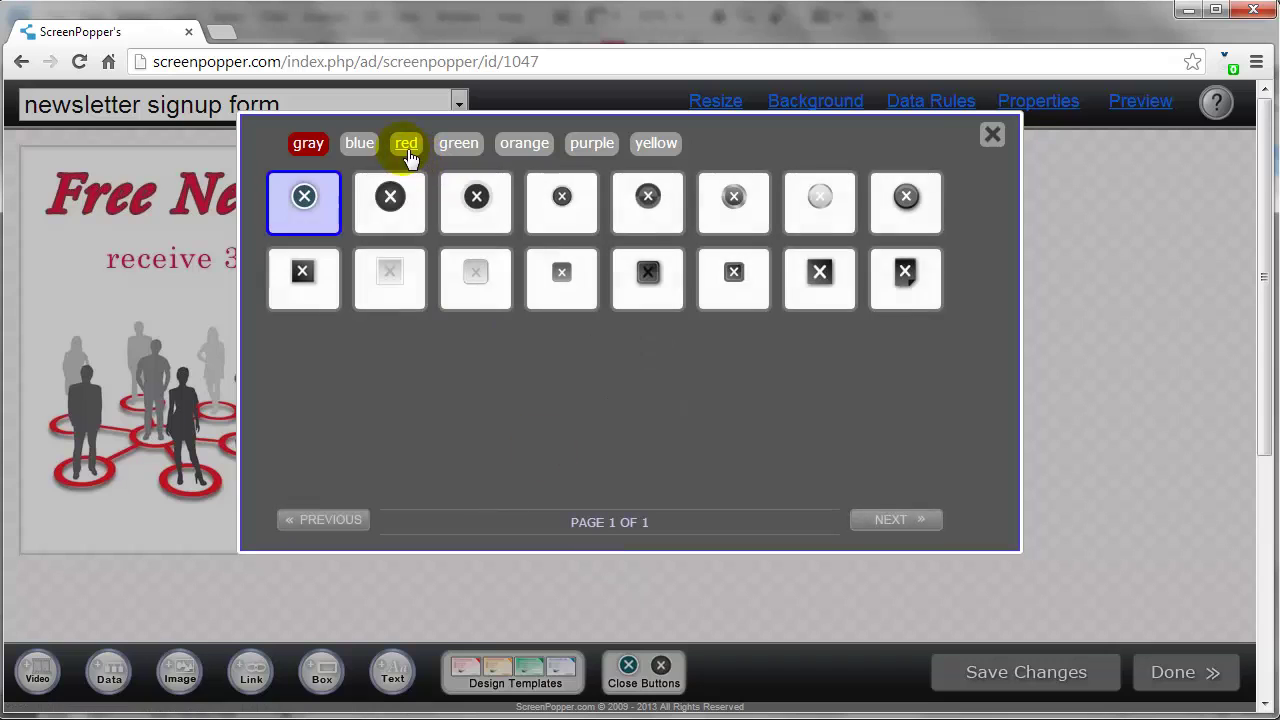
{"action": "left_click", "coordinate": [408, 148]}
{"action": "left_click", "coordinate": [388, 195]}
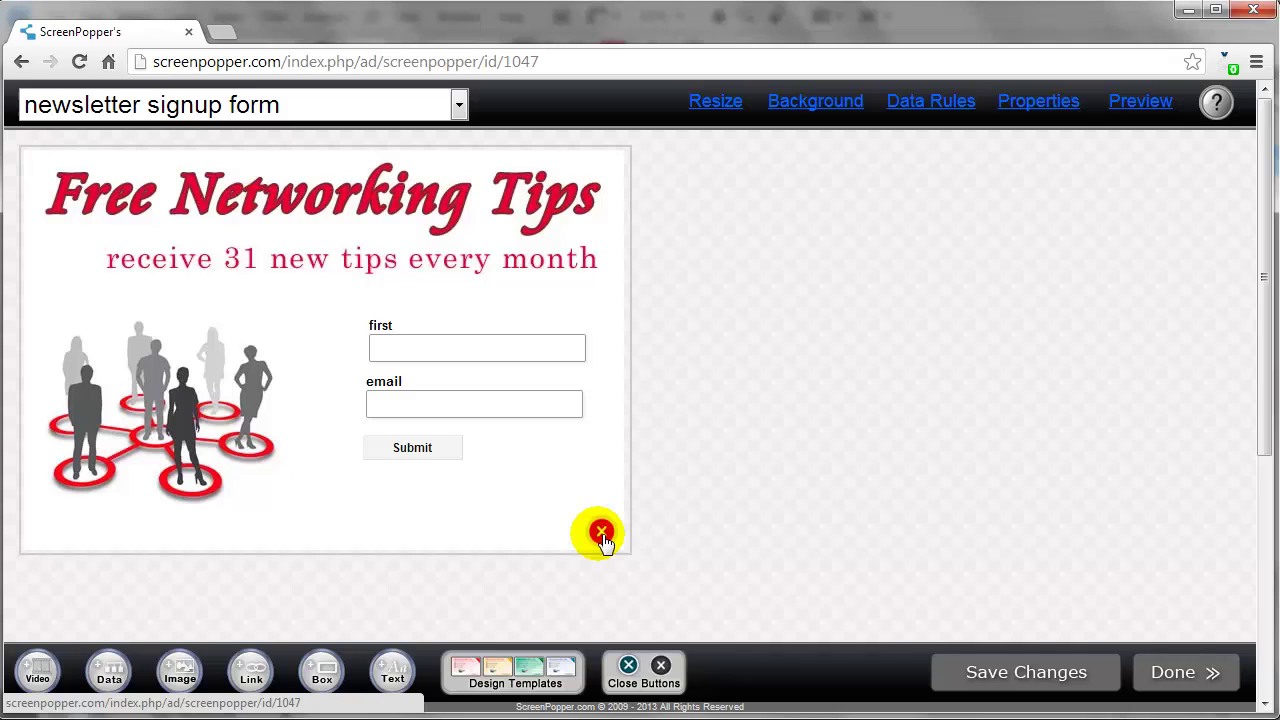
{"action": "left_click", "coordinate": [988, 678]}
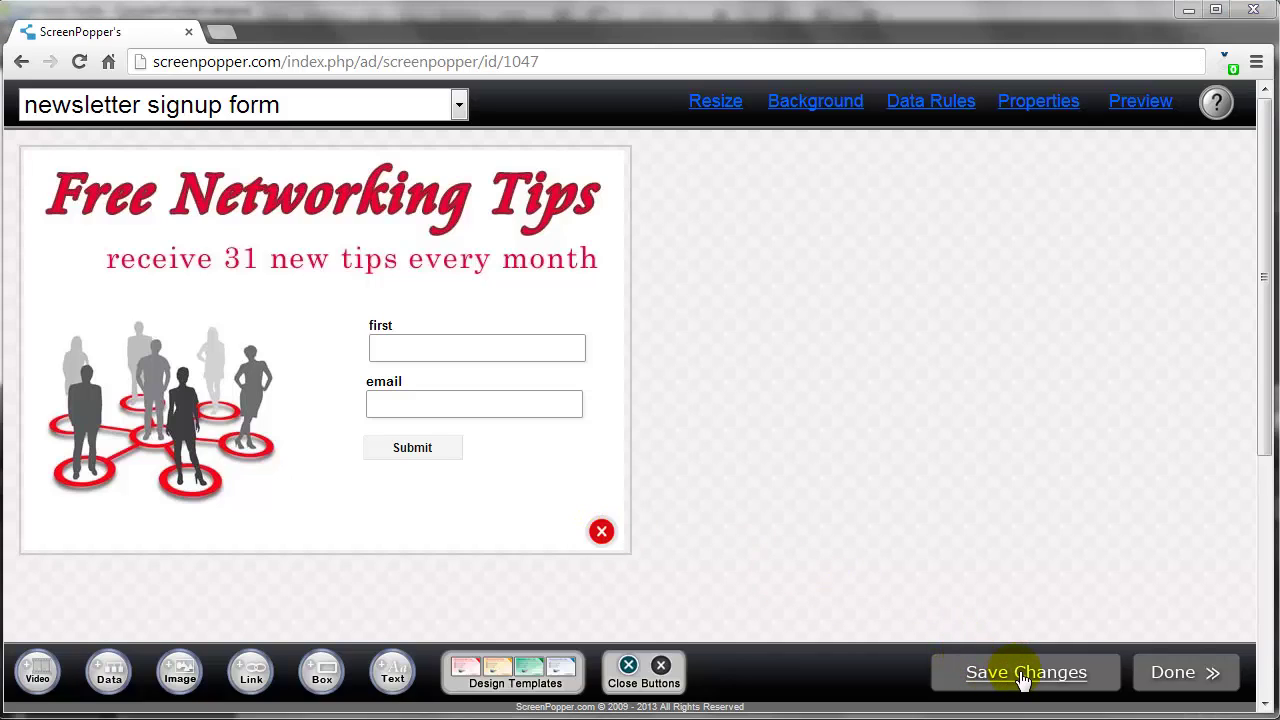
Give the Submit button the 37px red button style at medium width
{"action": "double_click", "coordinate": [462, 466]}
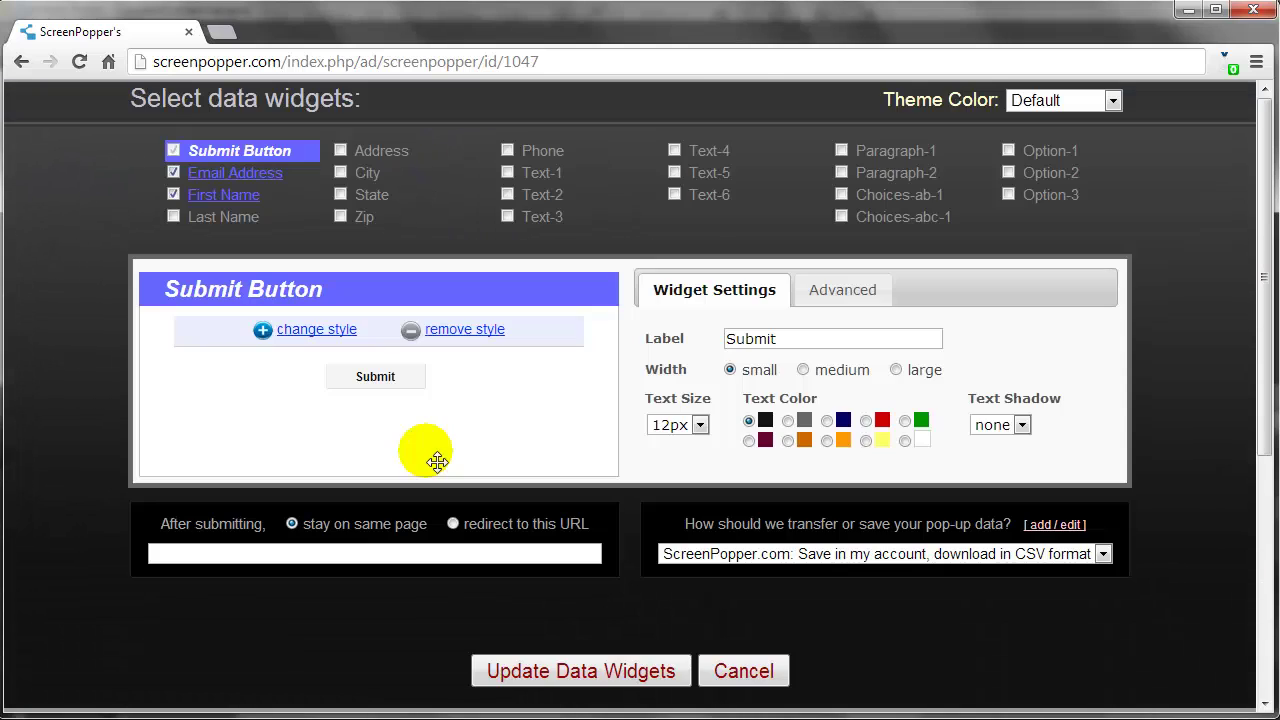
{"action": "left_click", "coordinate": [301, 334]}
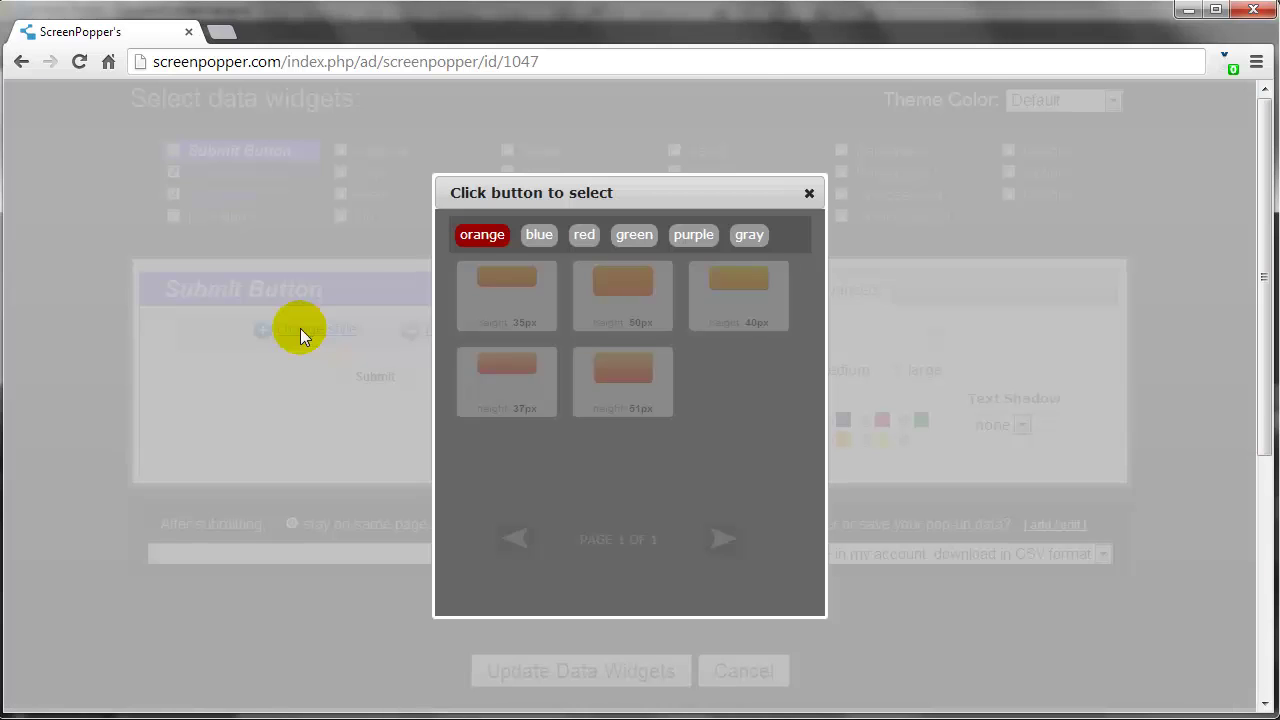
{"action": "left_click", "coordinate": [586, 240]}
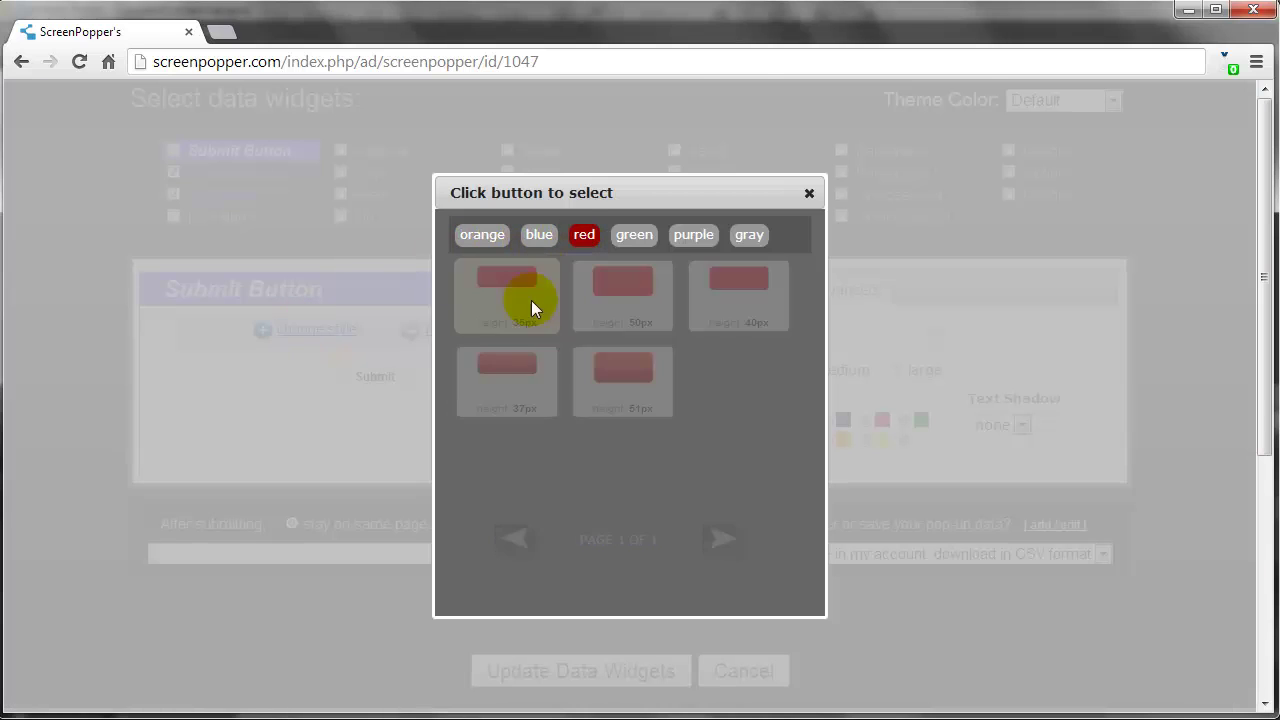
{"action": "left_click", "coordinate": [495, 359]}
{"action": "left_click", "coordinate": [803, 369]}
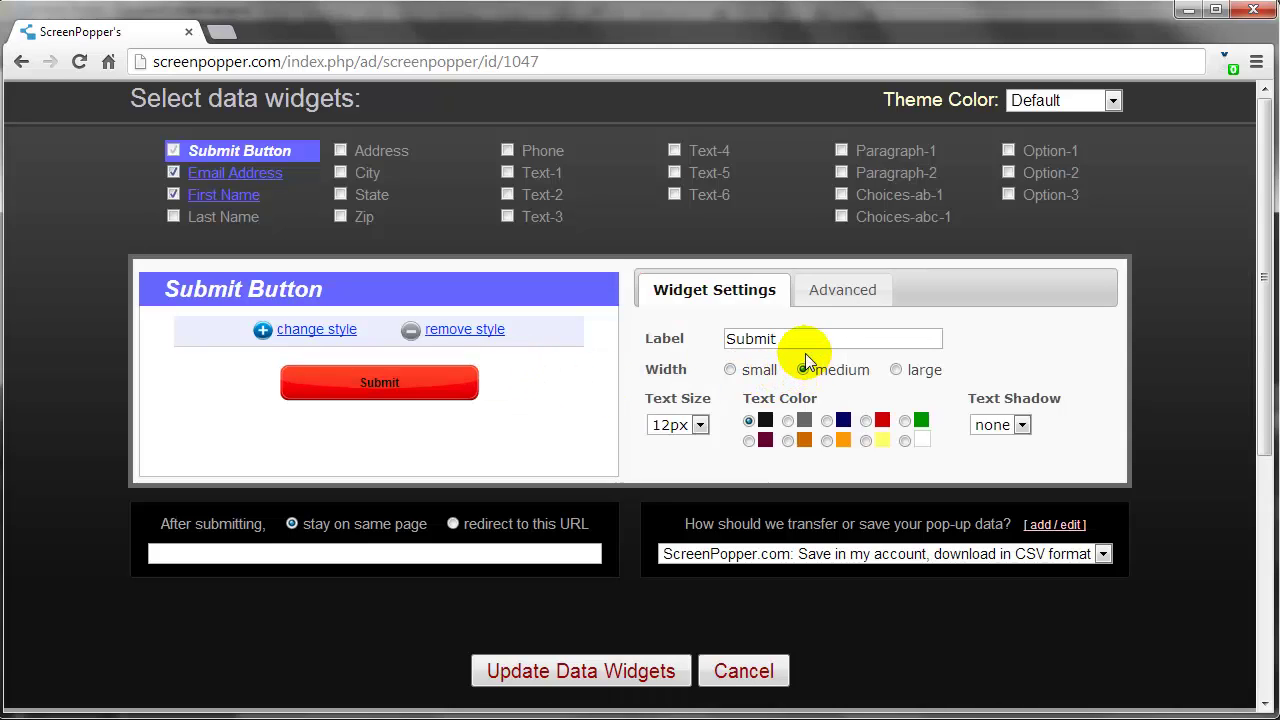
Relabel it 'Signup Now!' with white 20px text and a dark shadow, then save the pop-up
{"action": "left_click_drag", "start_coordinate": [806, 338], "coordinate": [692, 340]}
{"action": "type", "text": "Signup Now!"}
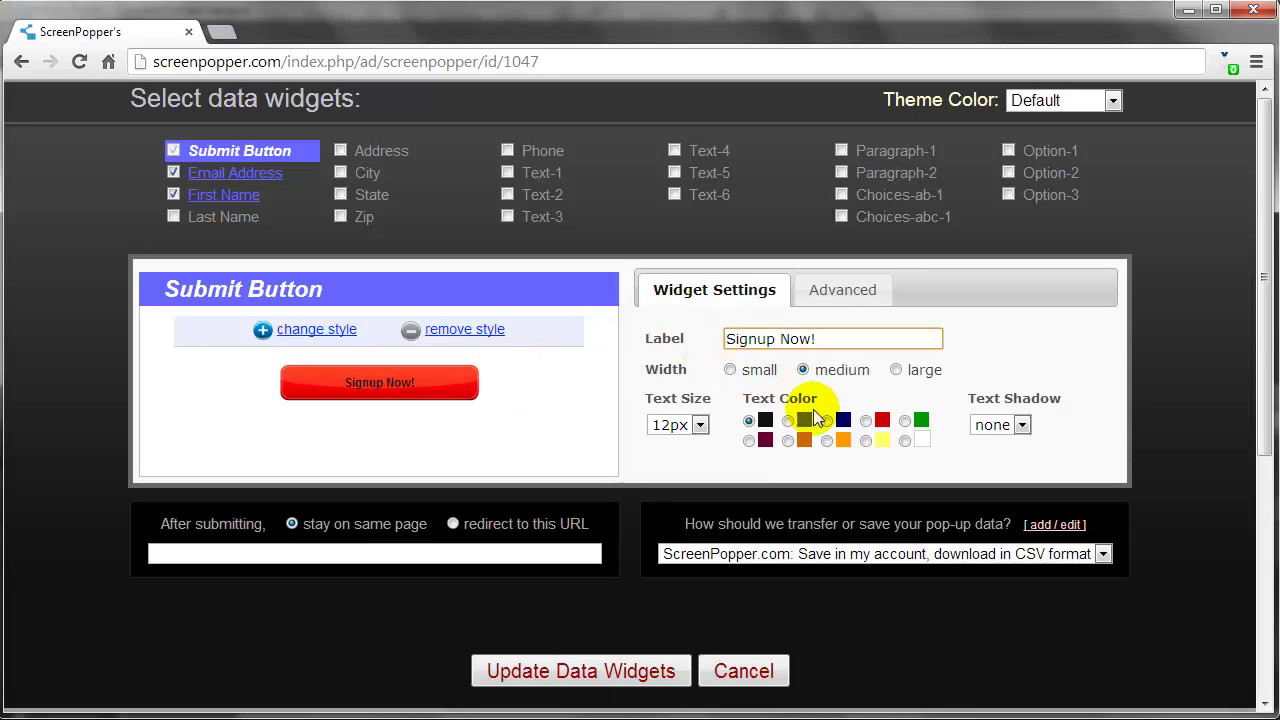
{"action": "left_click", "coordinate": [905, 440]}
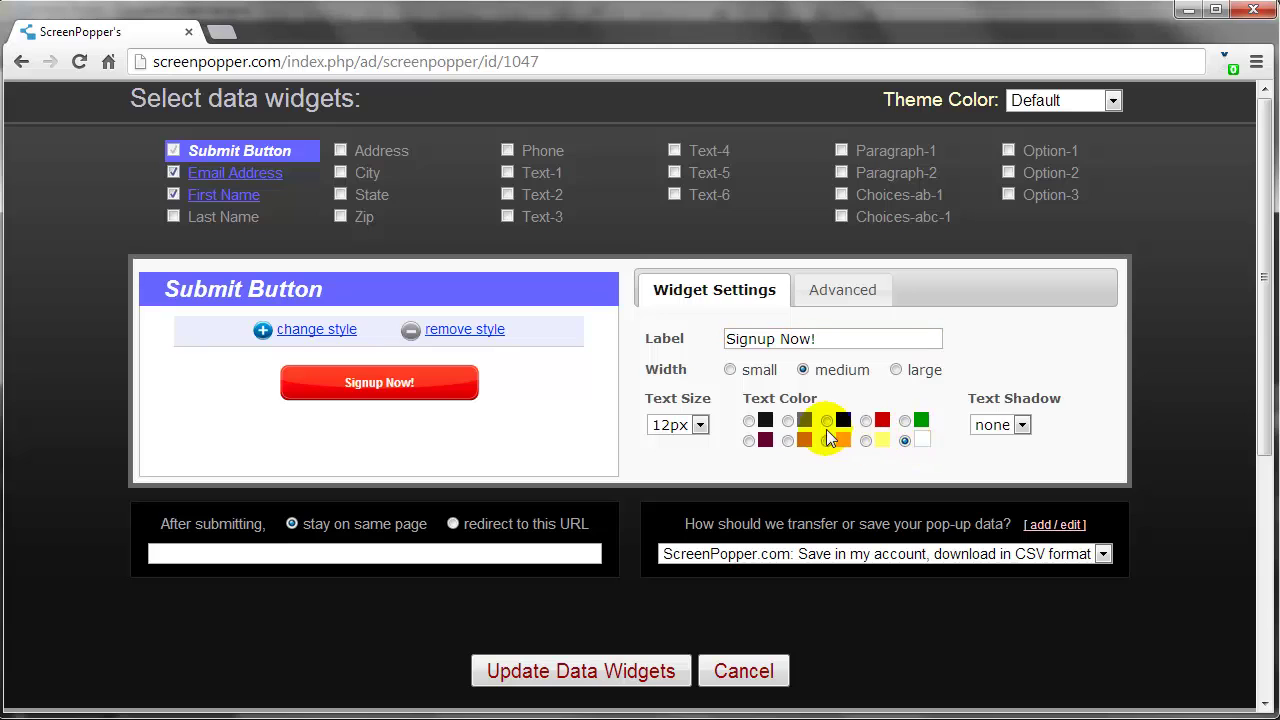
{"action": "left_click", "coordinate": [703, 424]}
{"action": "left_click", "coordinate": [688, 240]}
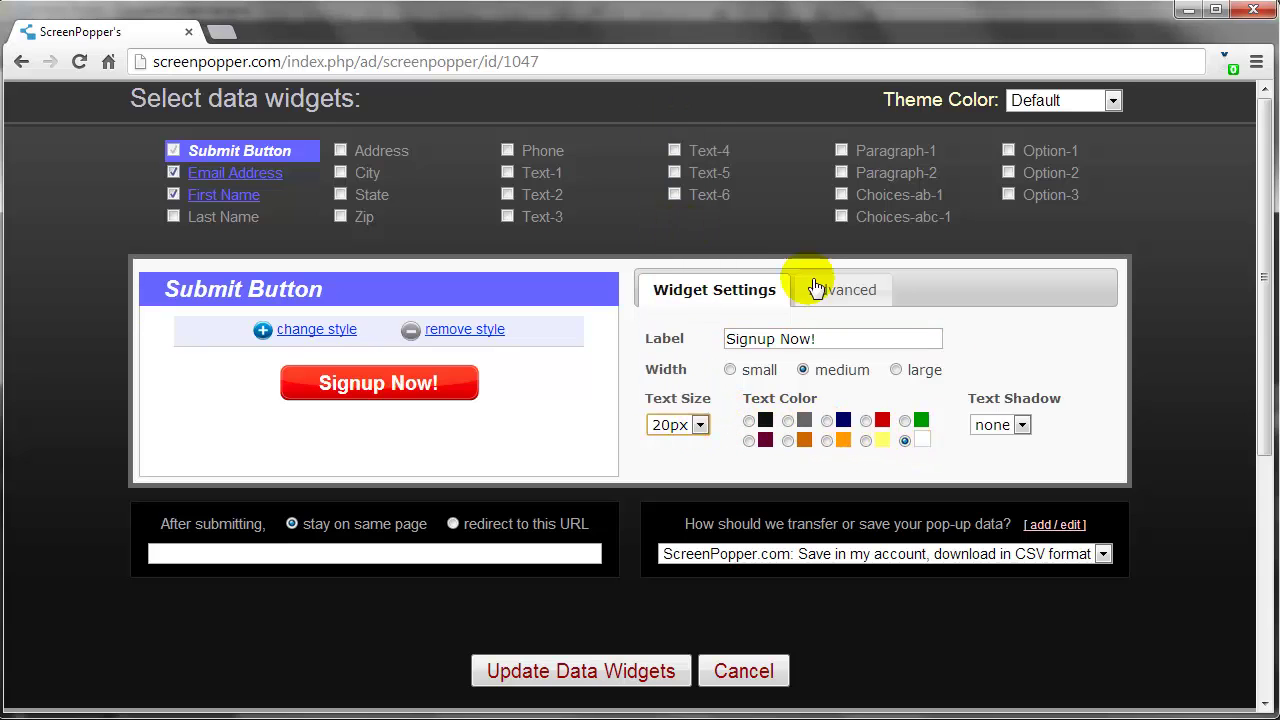
{"action": "left_click", "coordinate": [1020, 424]}
{"action": "left_click", "coordinate": [1000, 458]}
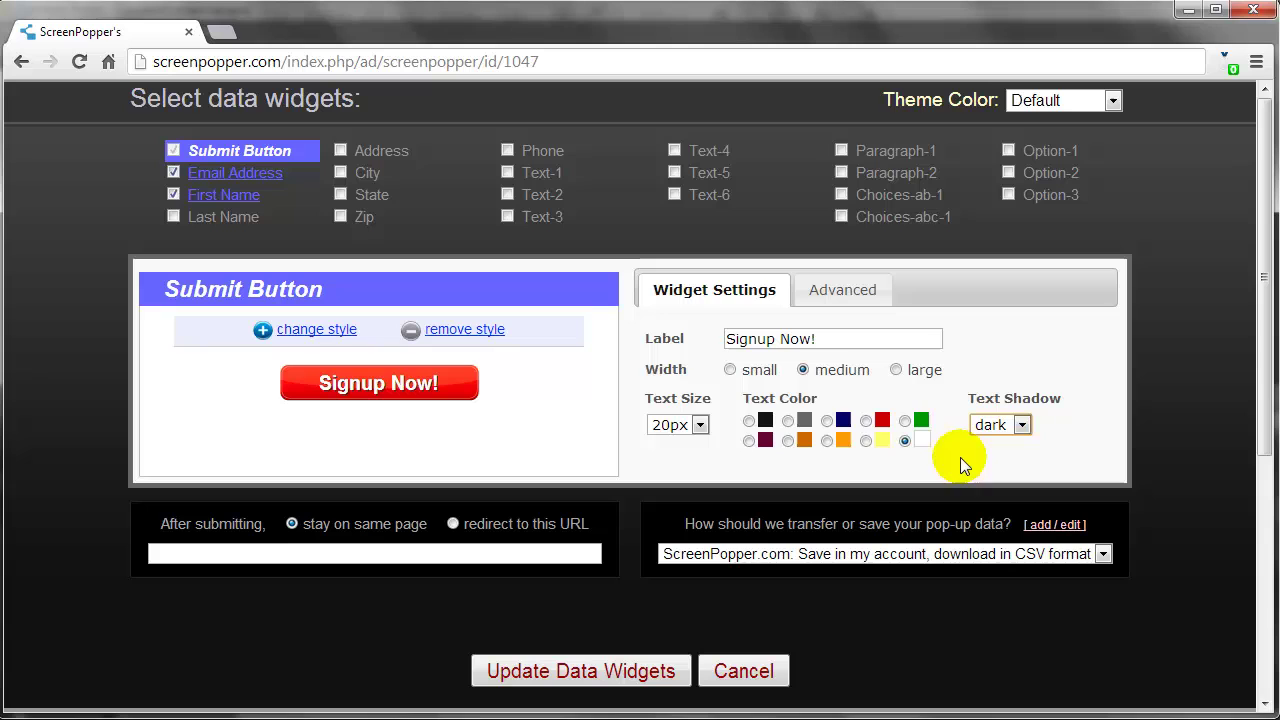
{"action": "left_click", "coordinate": [580, 671]}
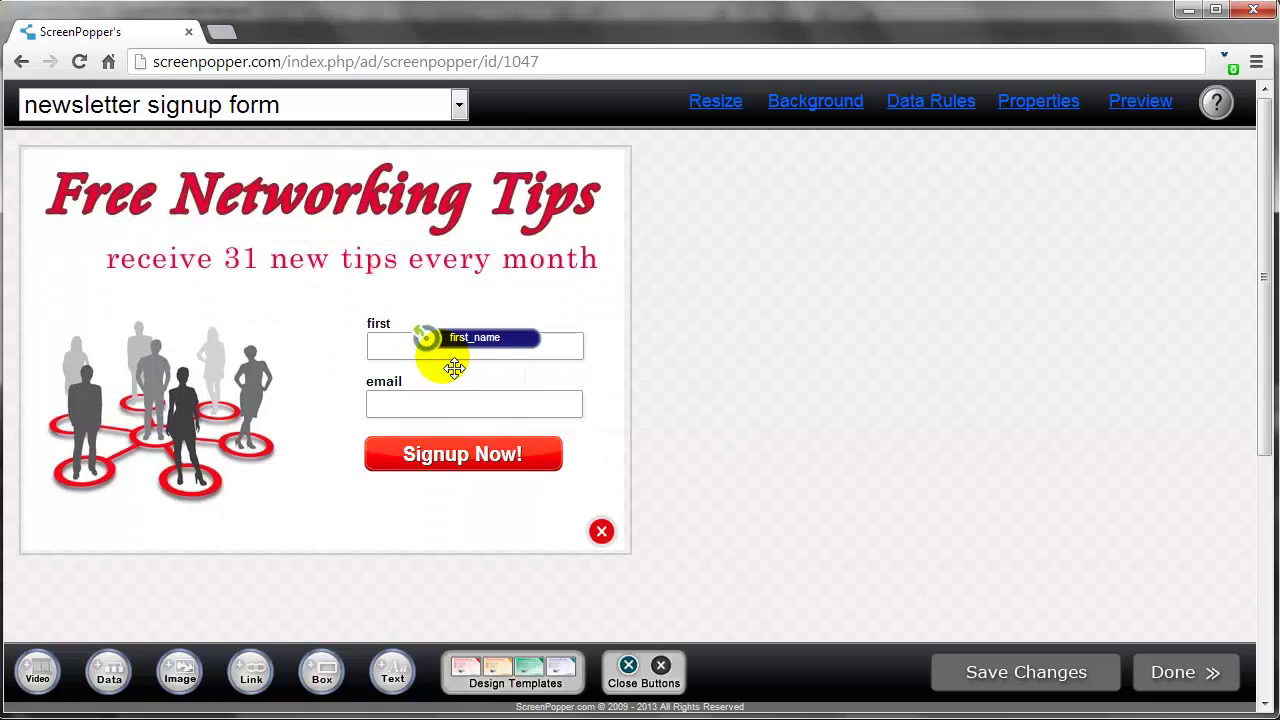
{"action": "left_click", "coordinate": [1040, 674]}
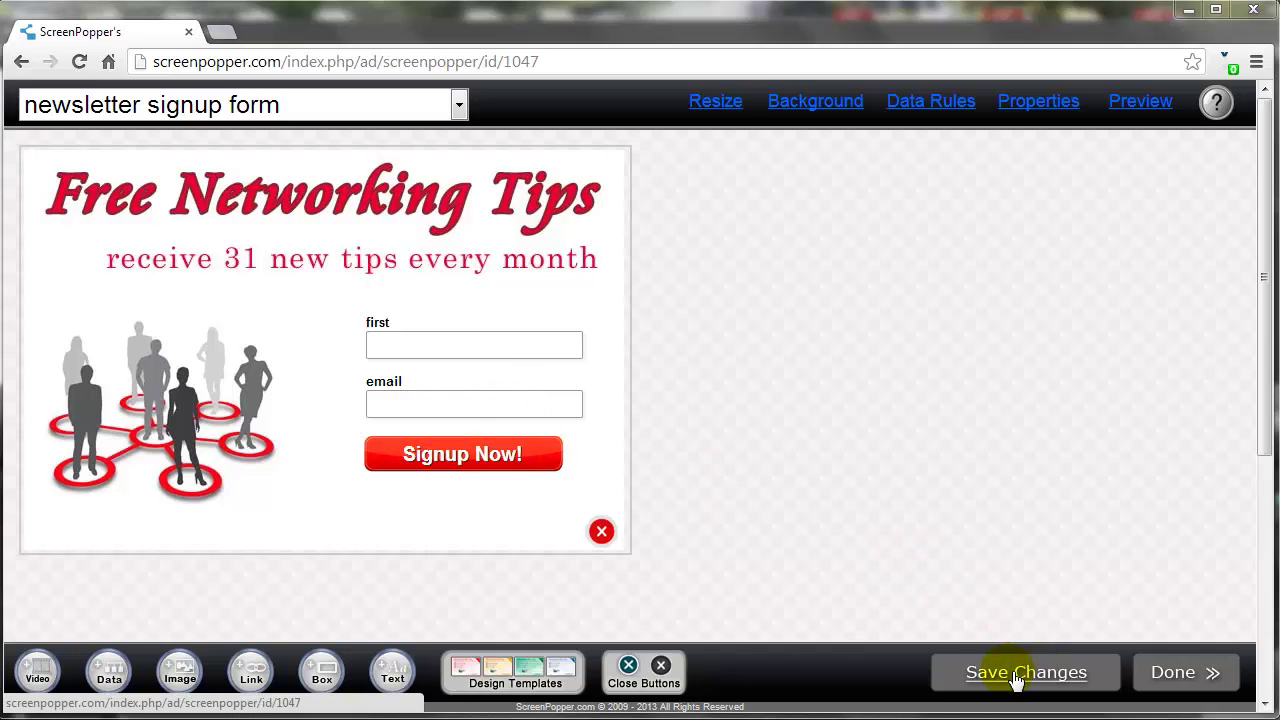
In Data Rules, pick ConstantContact as the rule type and add a new rule
{"action": "left_click", "coordinate": [930, 101]}
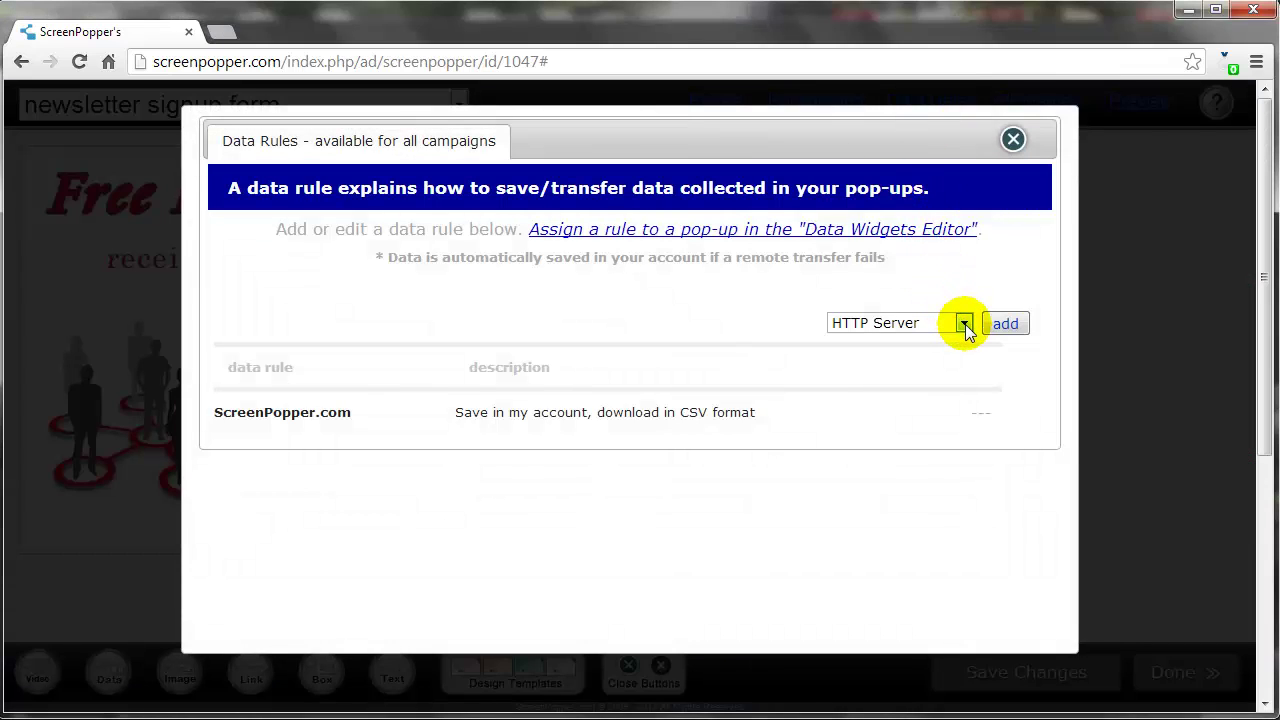
{"action": "left_click", "coordinate": [964, 325]}
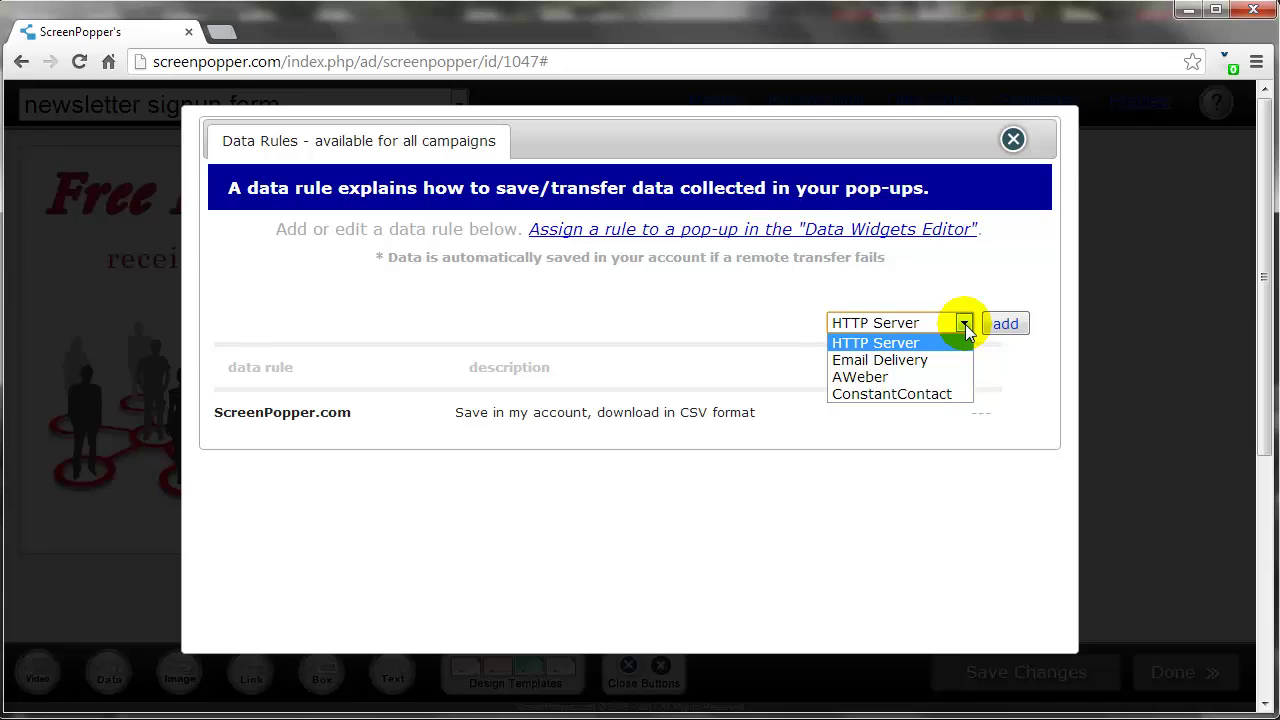
{"action": "left_click", "coordinate": [938, 396]}
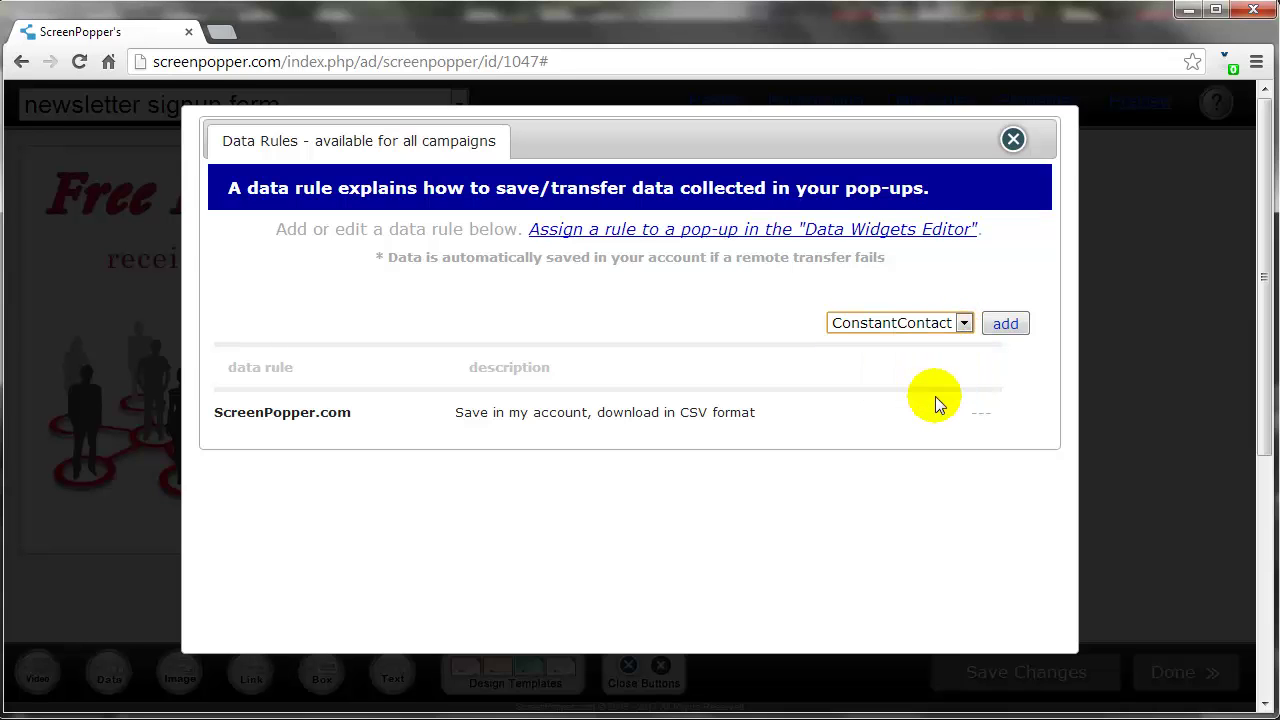
{"action": "left_click", "coordinate": [1006, 327]}
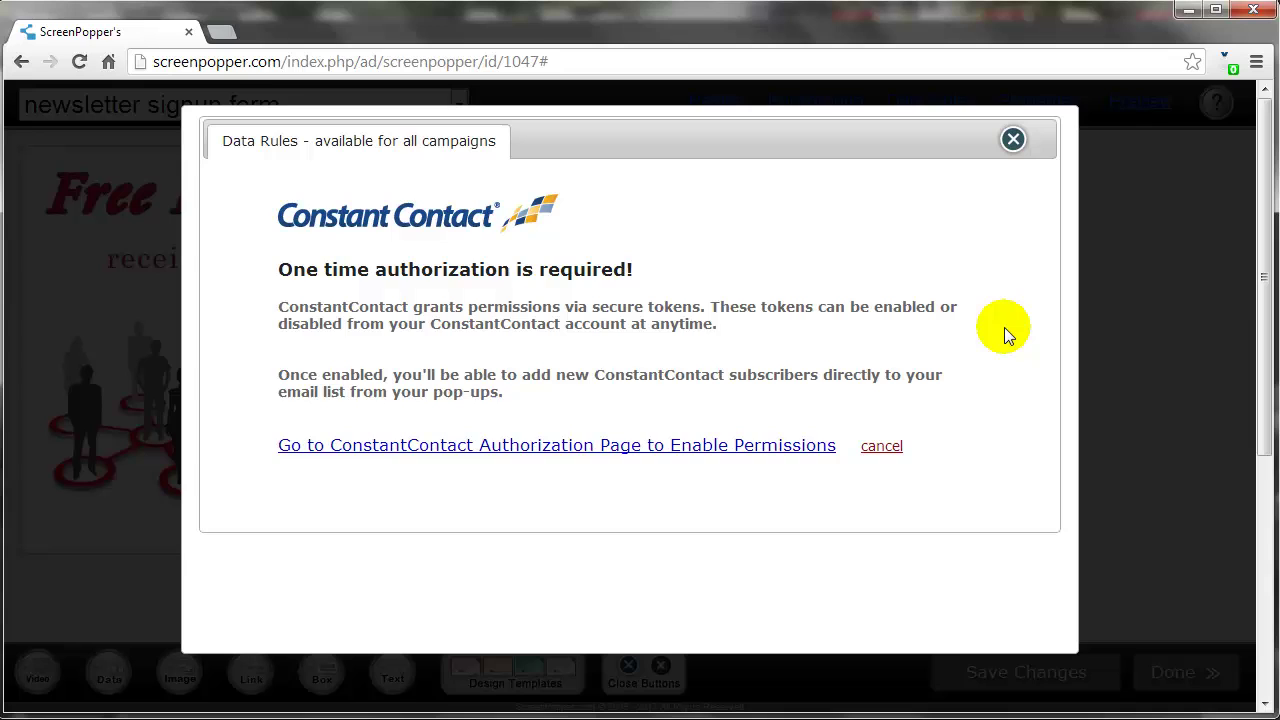
Grant ScreenPopper.com Pop-up Lead Generation access on Constant Contact's authorization page
{"action": "left_click", "coordinate": [718, 452]}
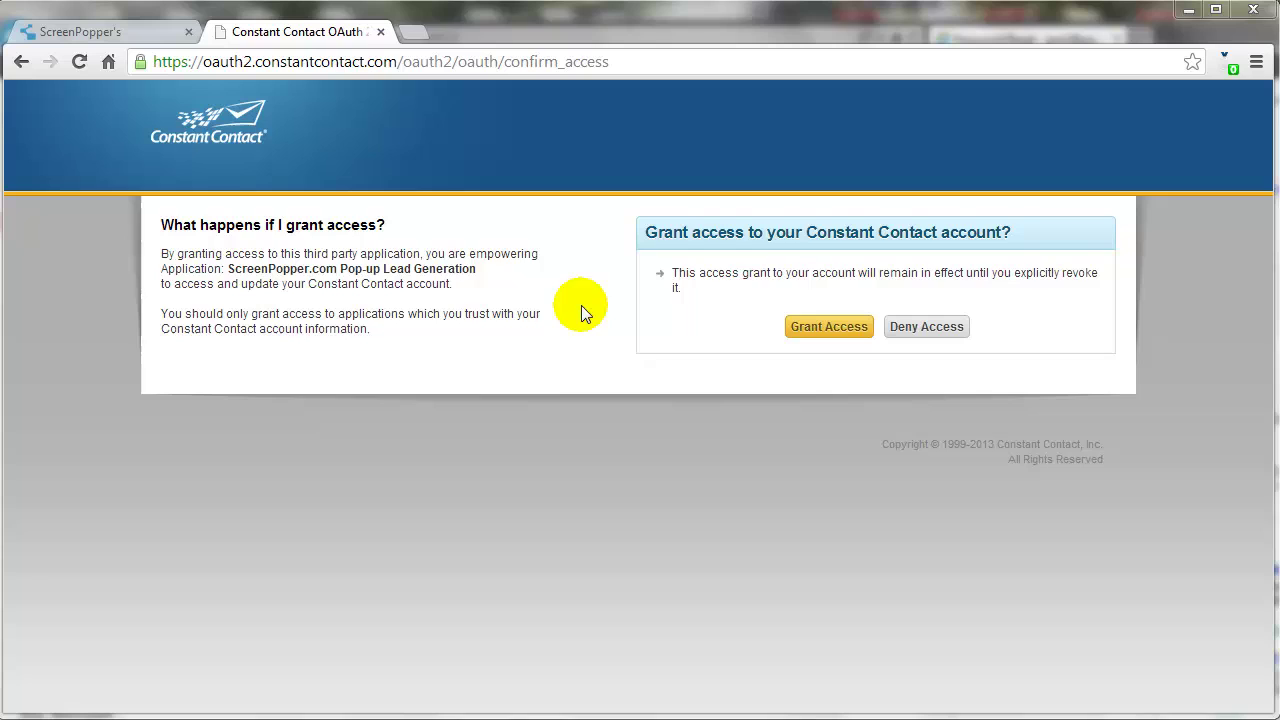
{"action": "left_click_drag", "start_coordinate": [484, 271], "coordinate": [245, 274]}
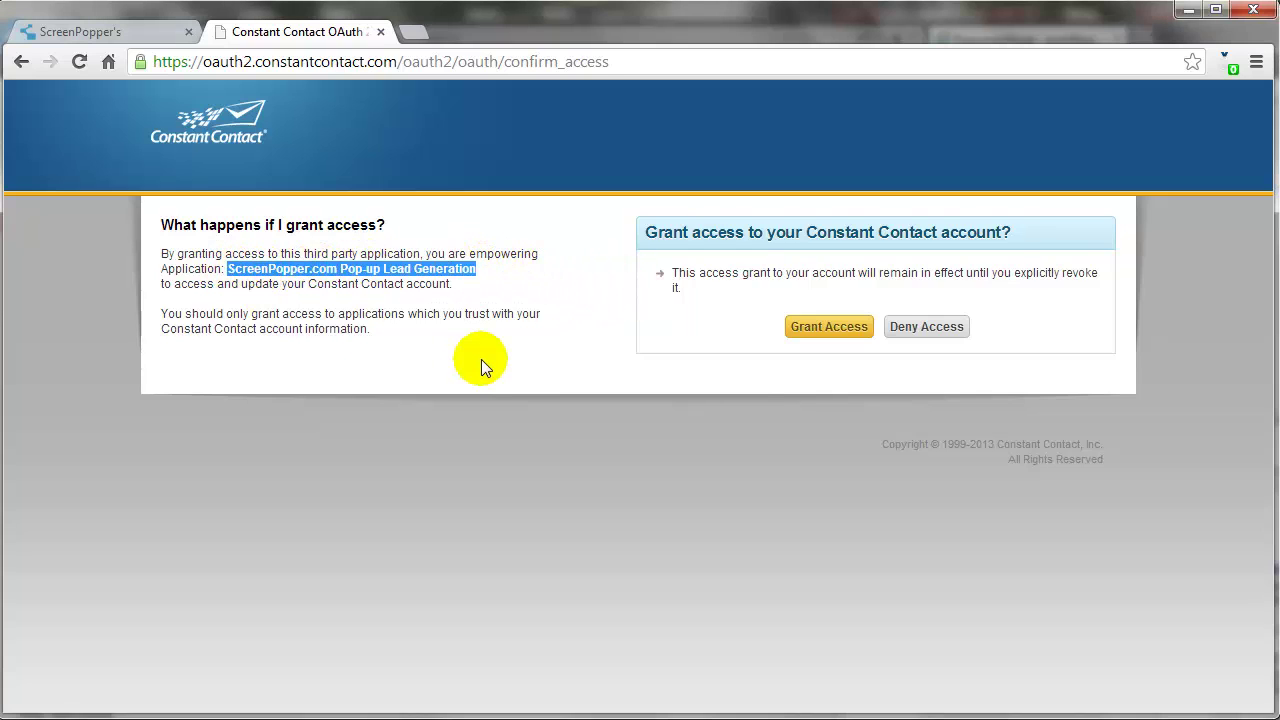
{"action": "left_click", "coordinate": [812, 328]}
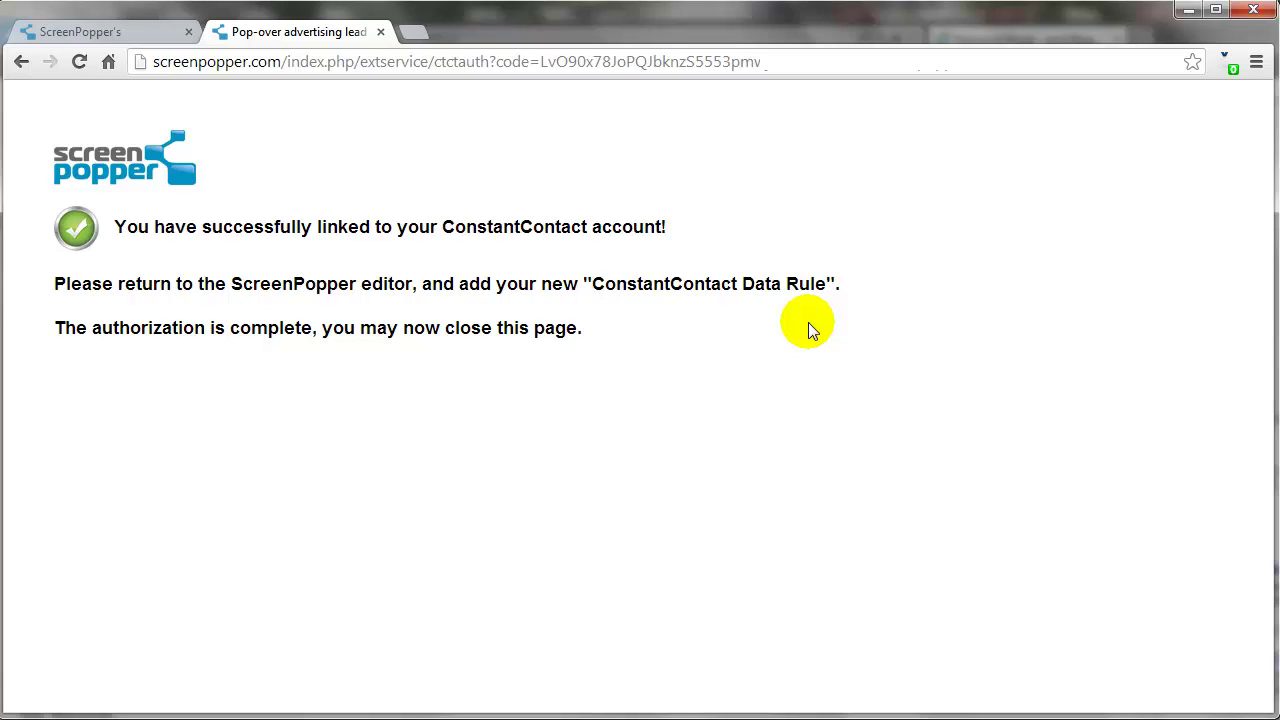
Add a new data rule of type ConstantContact
{"action": "key", "text": "ctrl+w"}
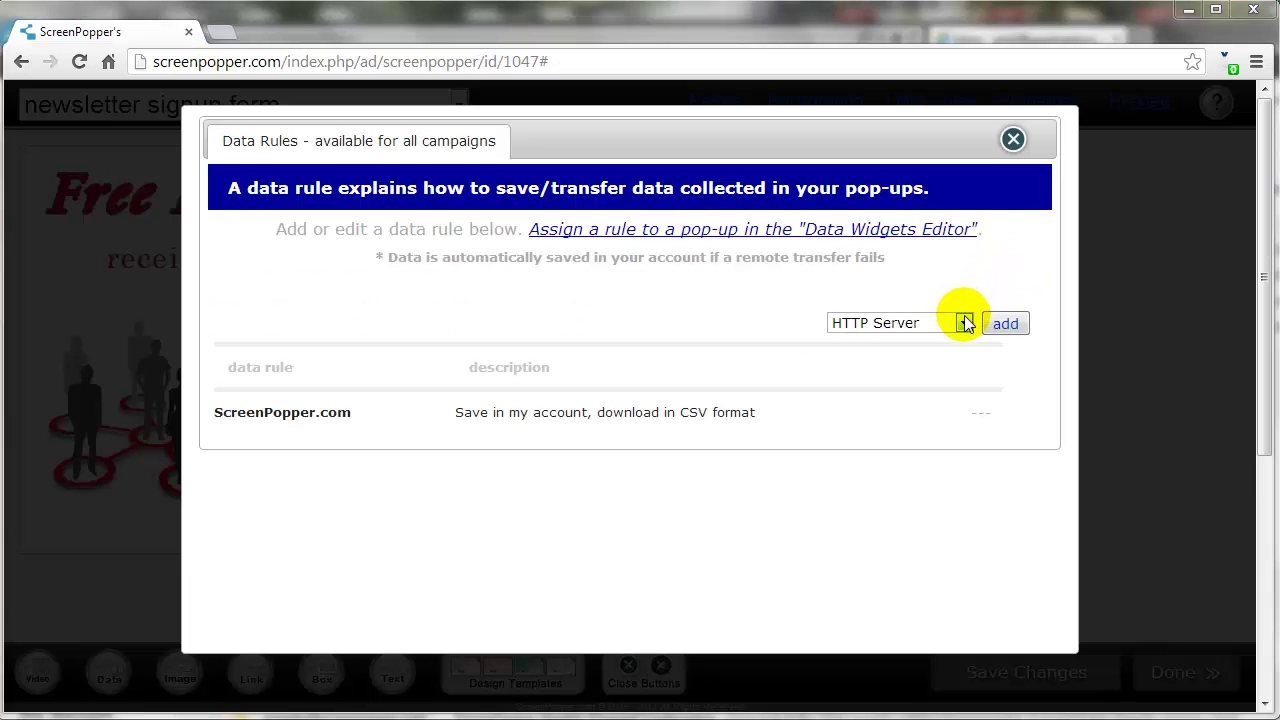
{"action": "left_click", "coordinate": [966, 323]}
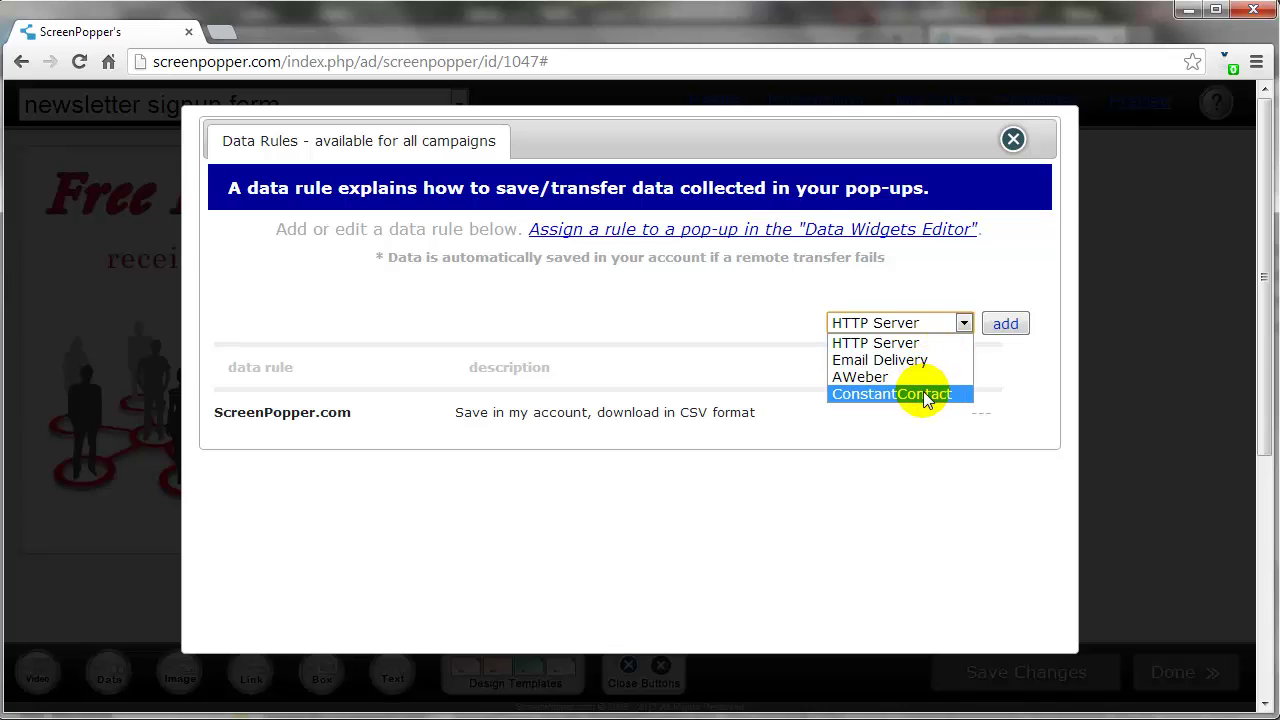
{"action": "left_click", "coordinate": [925, 395]}
{"action": "left_click", "coordinate": [1005, 323]}
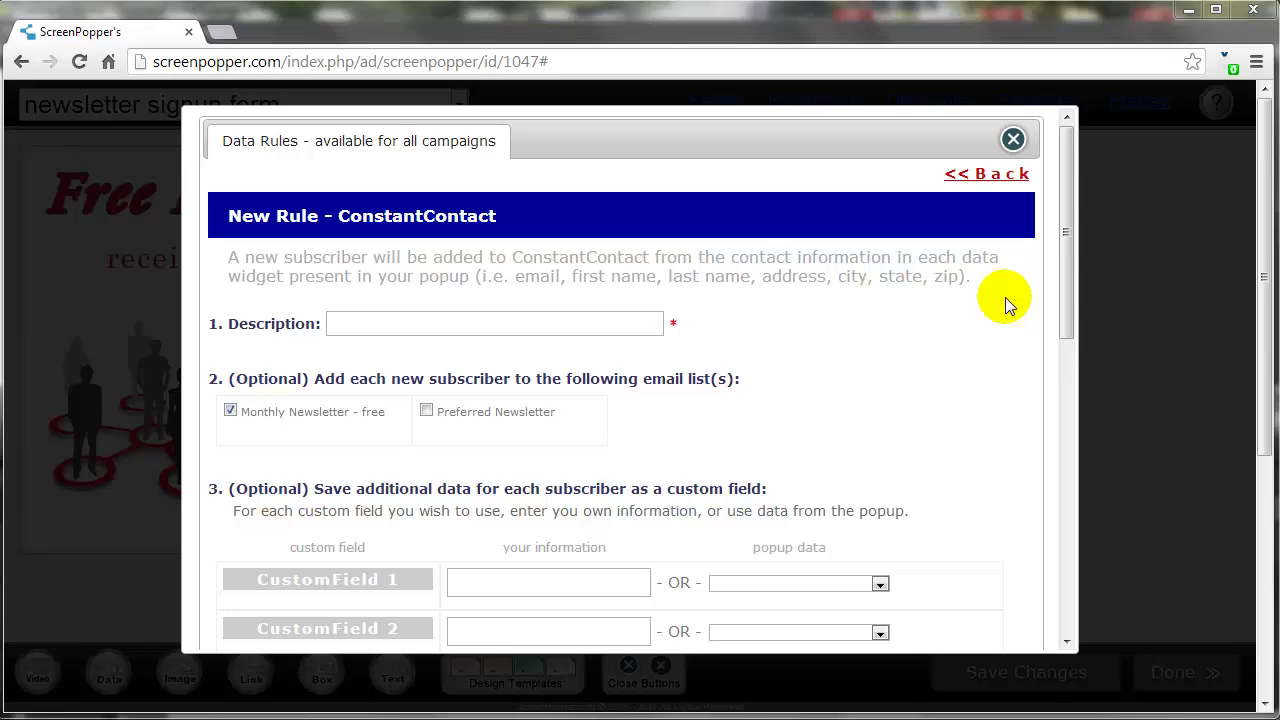
Describe the rule as 'Monthly Newsletter Transfer', leave CustomField 1 unmapped, and save it
{"action": "left_click", "coordinate": [591, 330]}
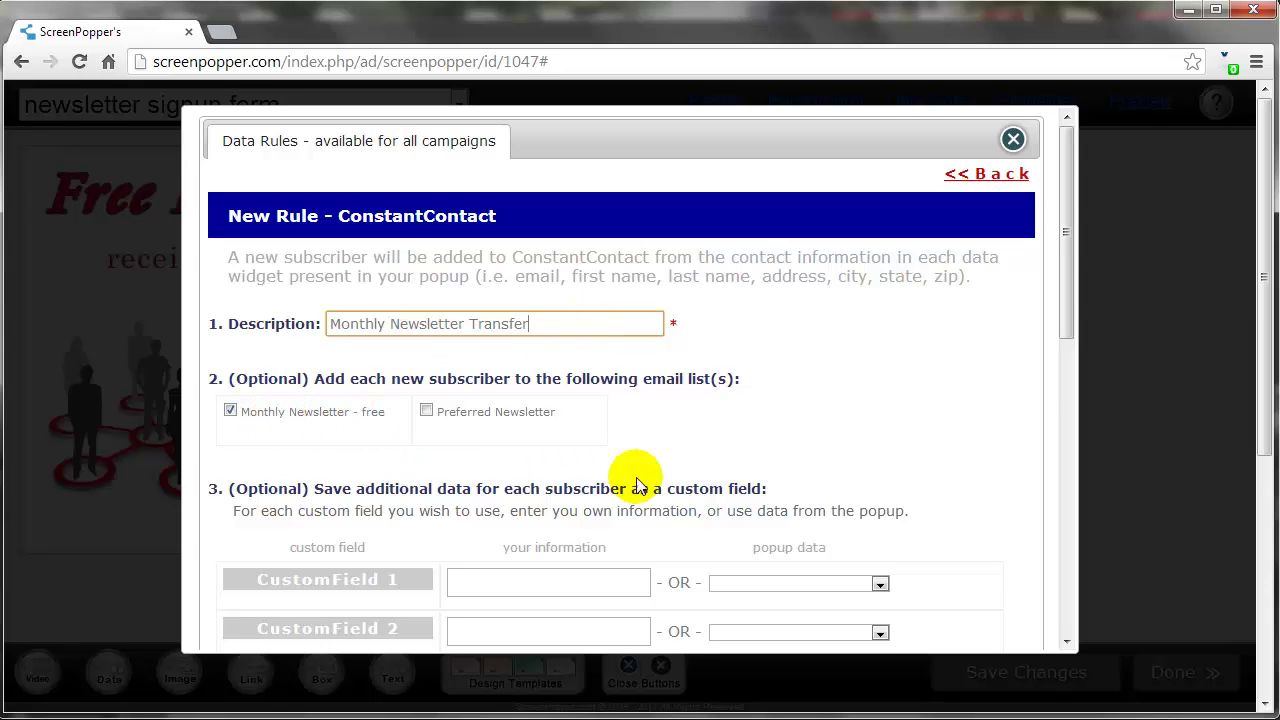
{"action": "left_click_drag", "start_coordinate": [1066, 297], "coordinate": [1067, 427]}
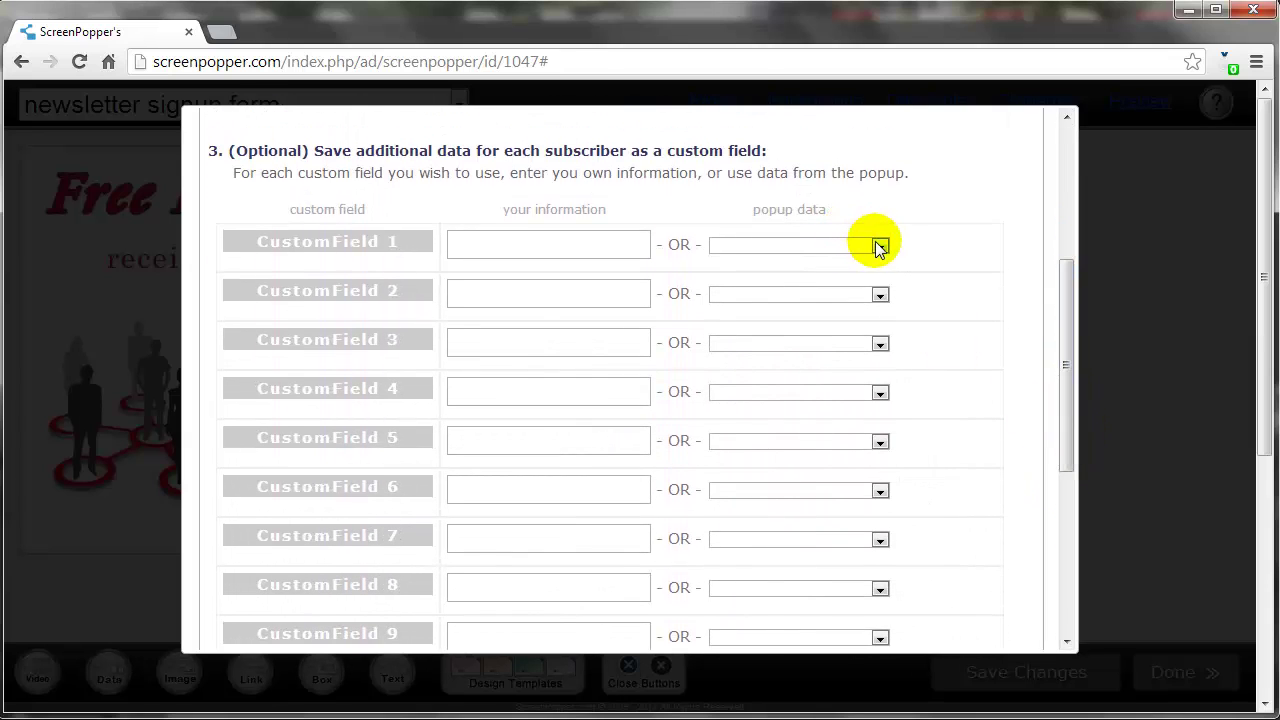
{"action": "left_click", "coordinate": [880, 245]}
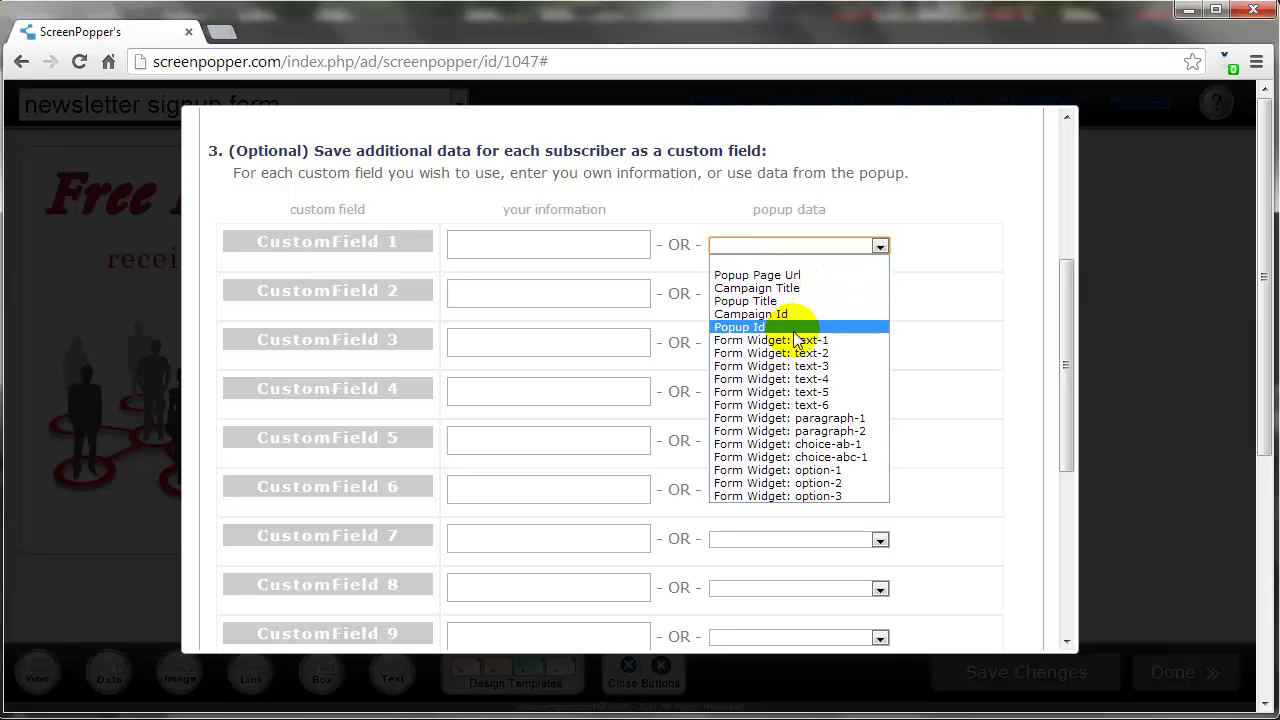
{"action": "left_click", "coordinate": [1066, 342]}
{"action": "left_click_drag", "start_coordinate": [1066, 342], "coordinate": [1063, 529]}
{"action": "left_click", "coordinate": [573, 621]}
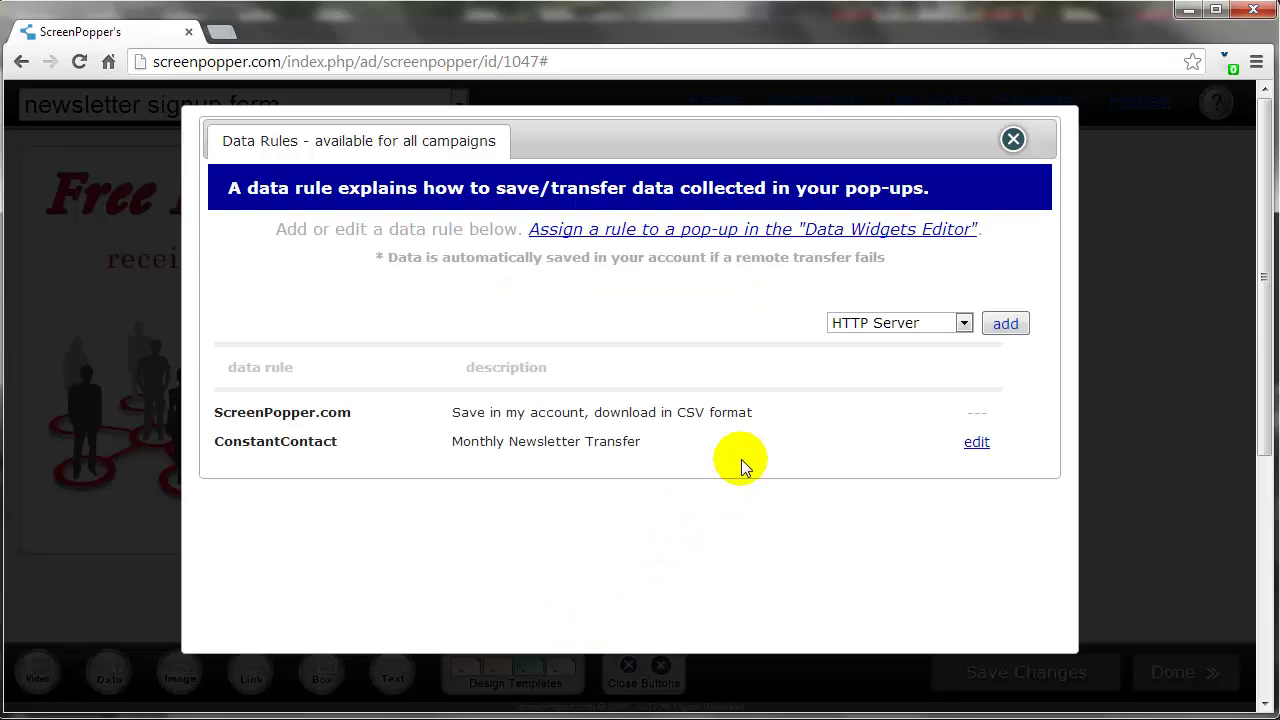
Route the Signup Now button's data to 'ConstantContact: Monthly Newsletter Transfer' and update the data widgets
{"action": "left_click", "coordinate": [1013, 139]}
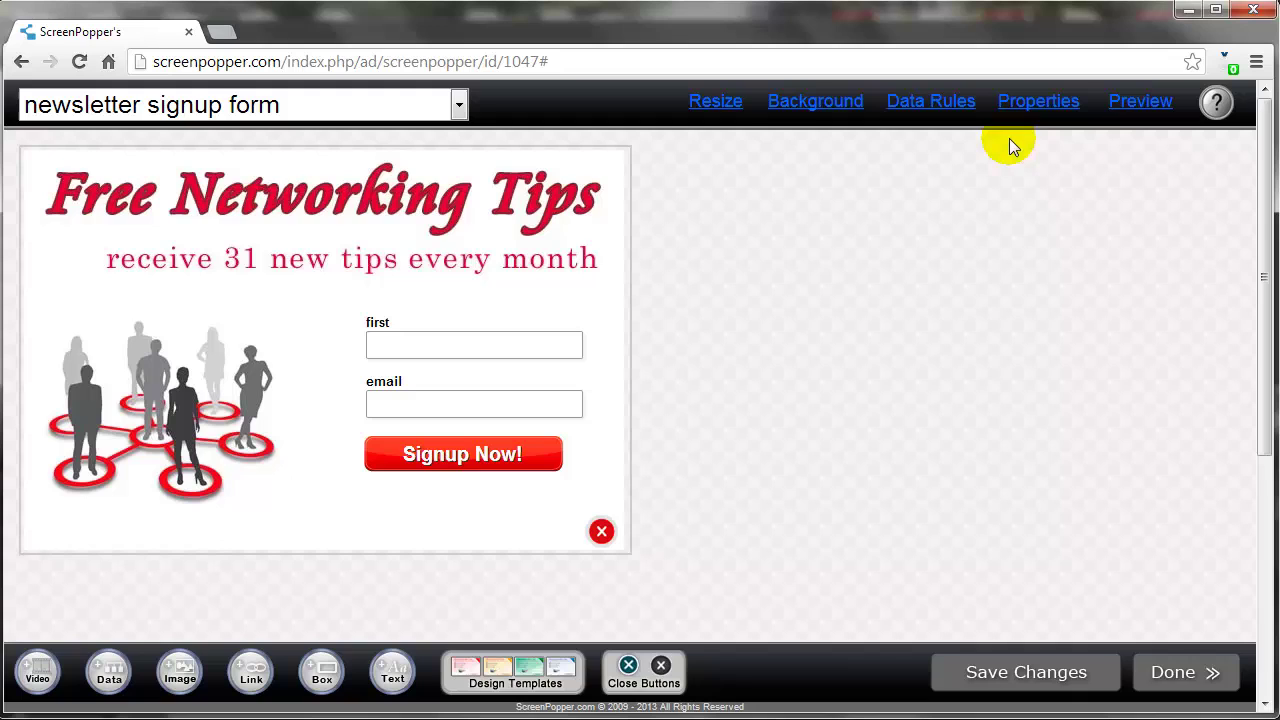
{"action": "left_click", "coordinate": [488, 460]}
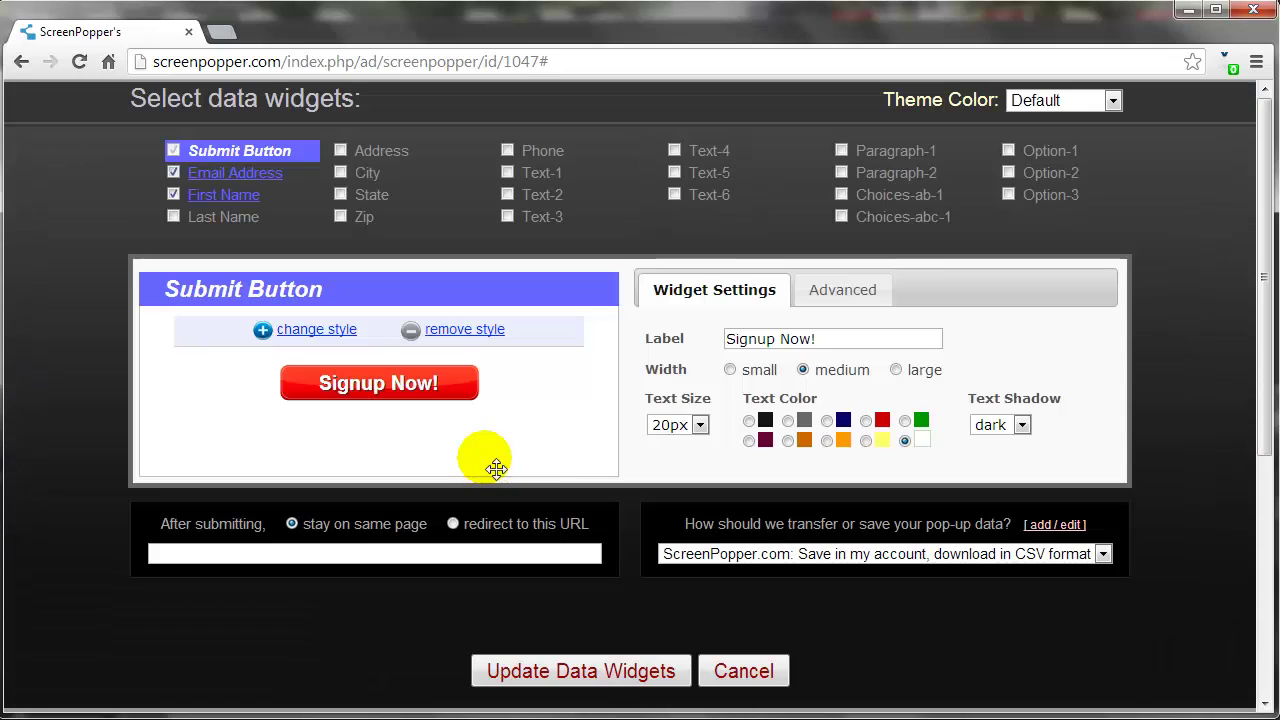
{"action": "left_click", "coordinate": [952, 556]}
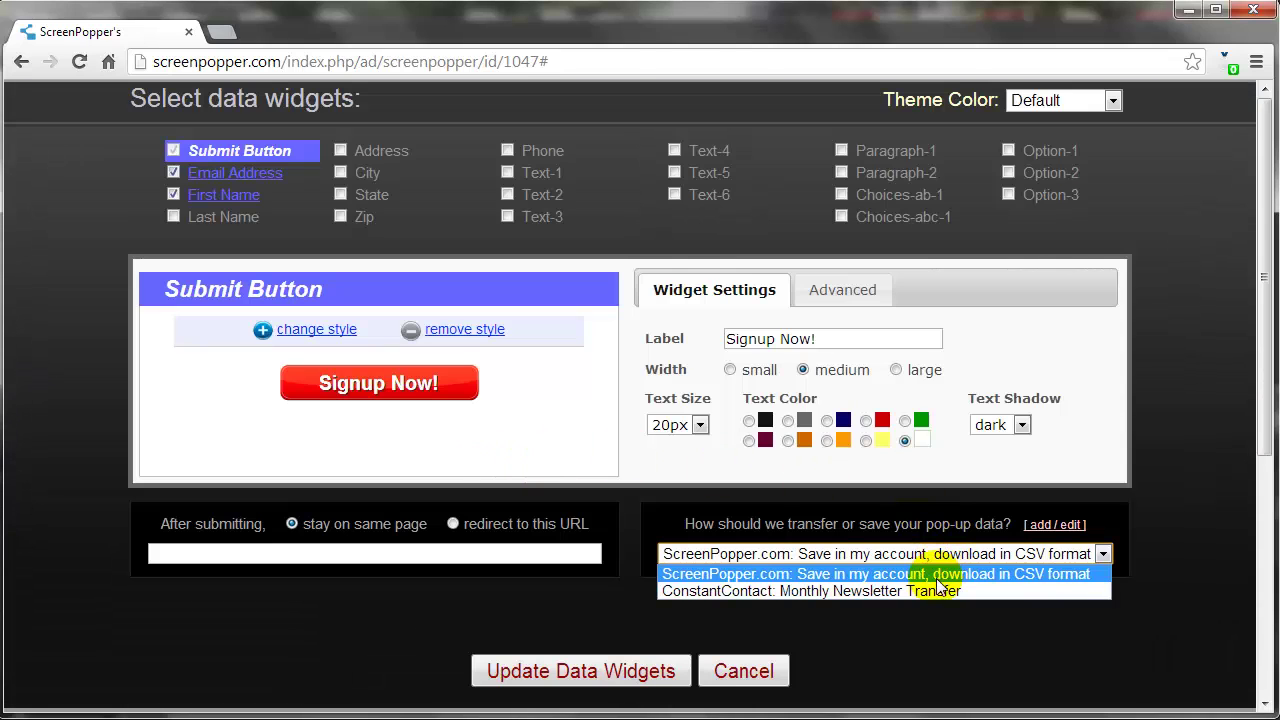
{"action": "left_click", "coordinate": [928, 592]}
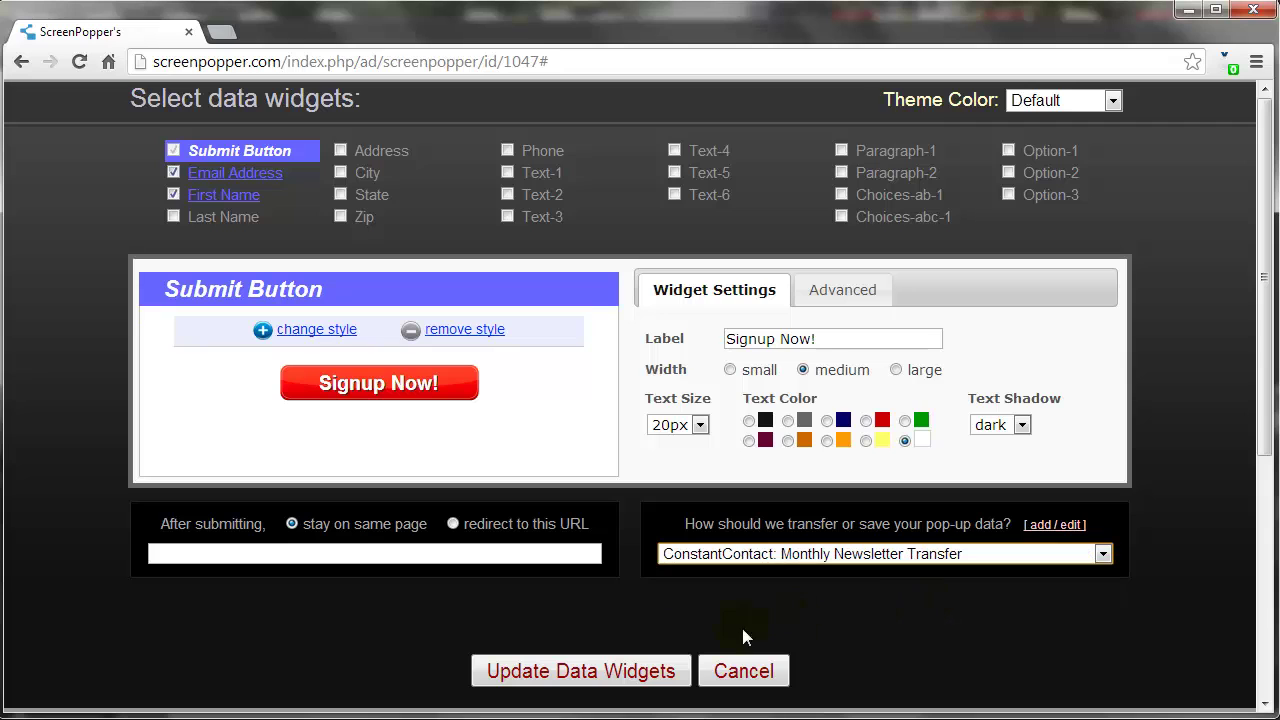
{"action": "left_click", "coordinate": [634, 672]}
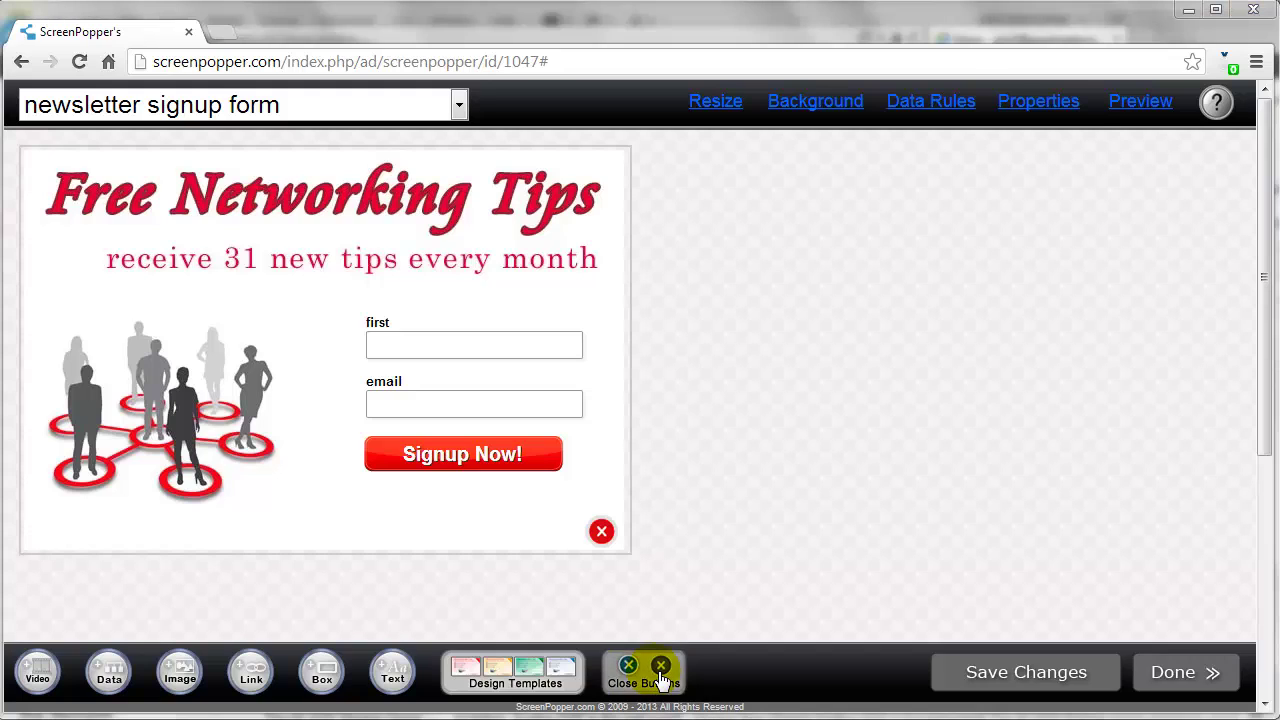
Preview the pop-up, submit a test first name and email, and dismiss the data-rule-active report
{"action": "left_click", "coordinate": [1125, 108]}
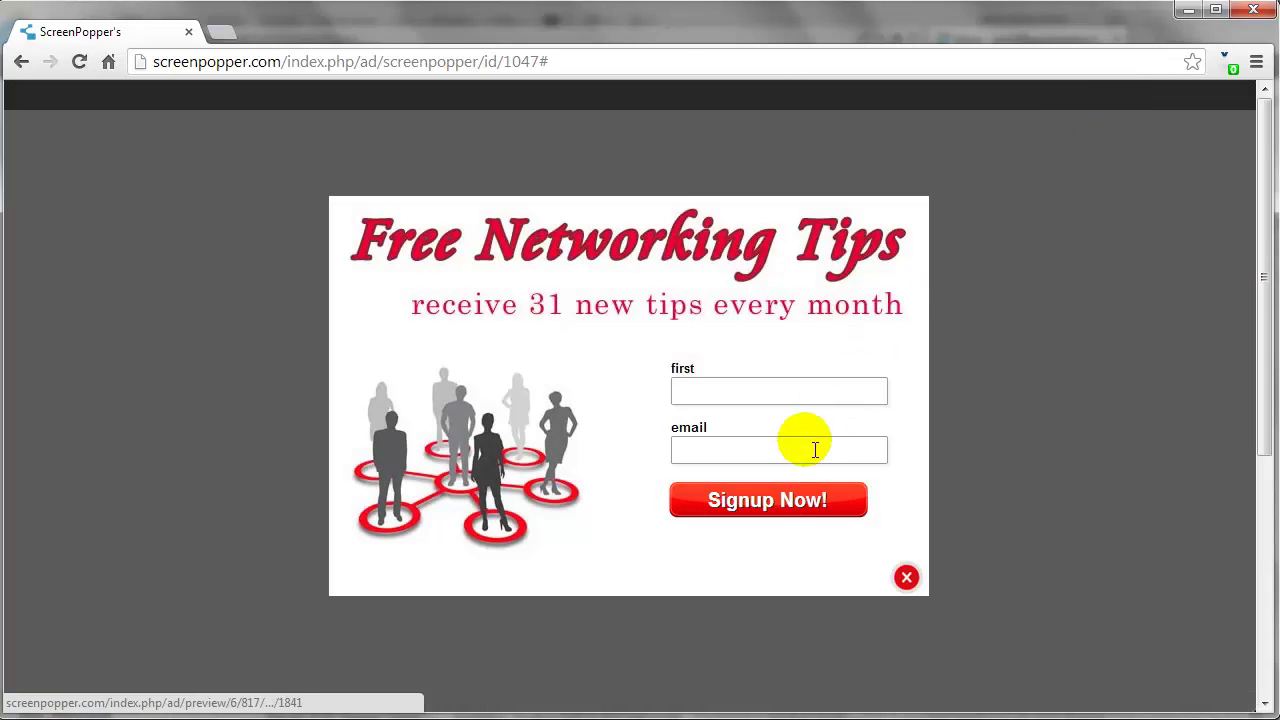
{"action": "left_click", "coordinate": [773, 510]}
{"action": "left_click", "coordinate": [700, 395]}
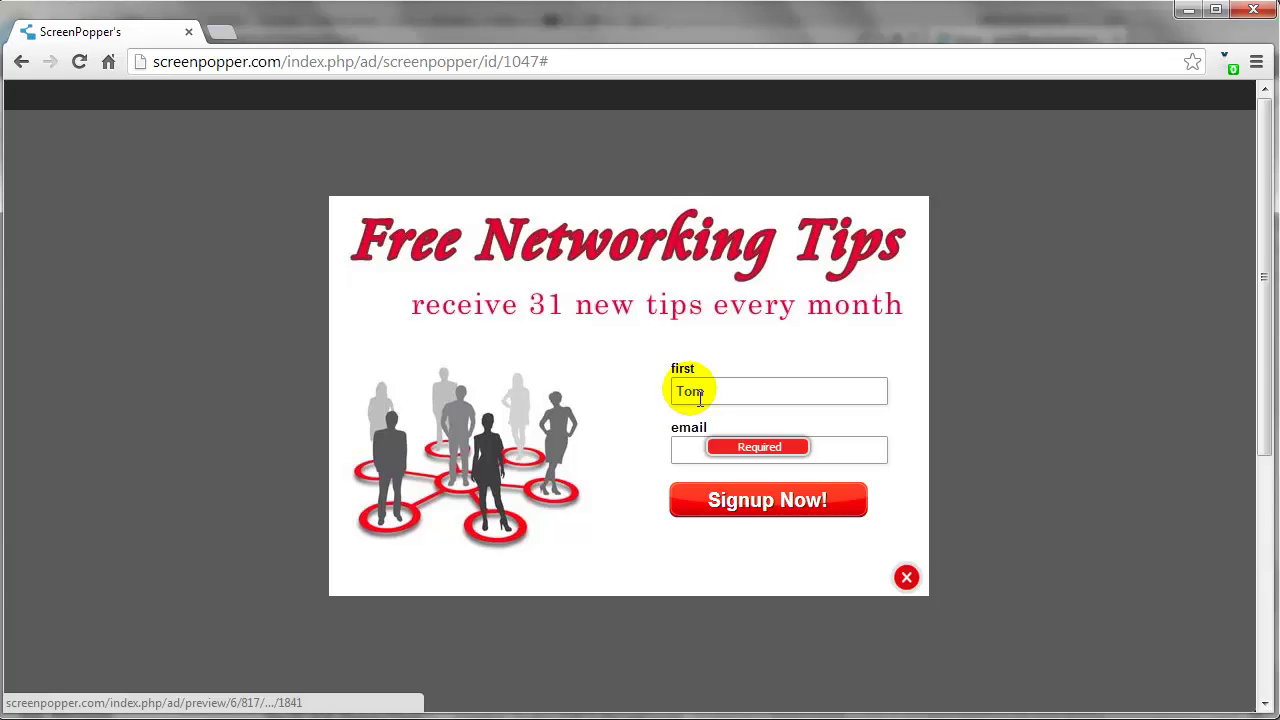
{"action": "left_click", "coordinate": [688, 450]}
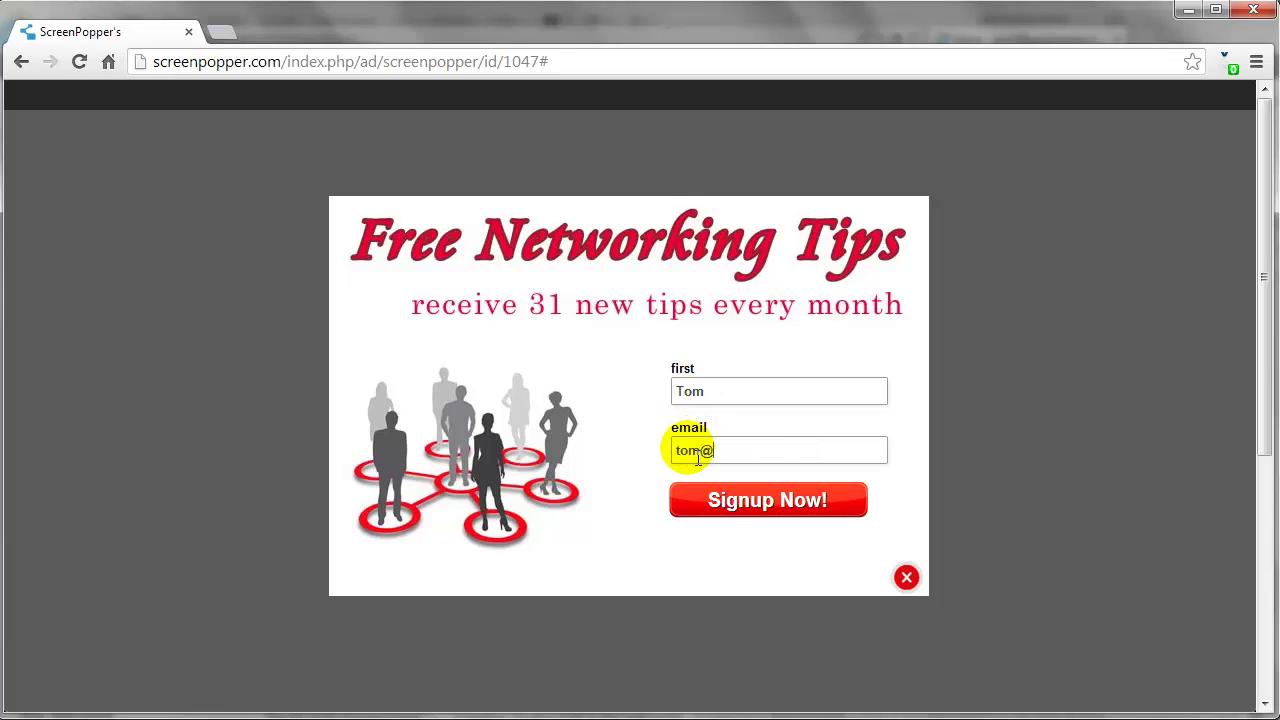
{"action": "left_click", "coordinate": [757, 508]}
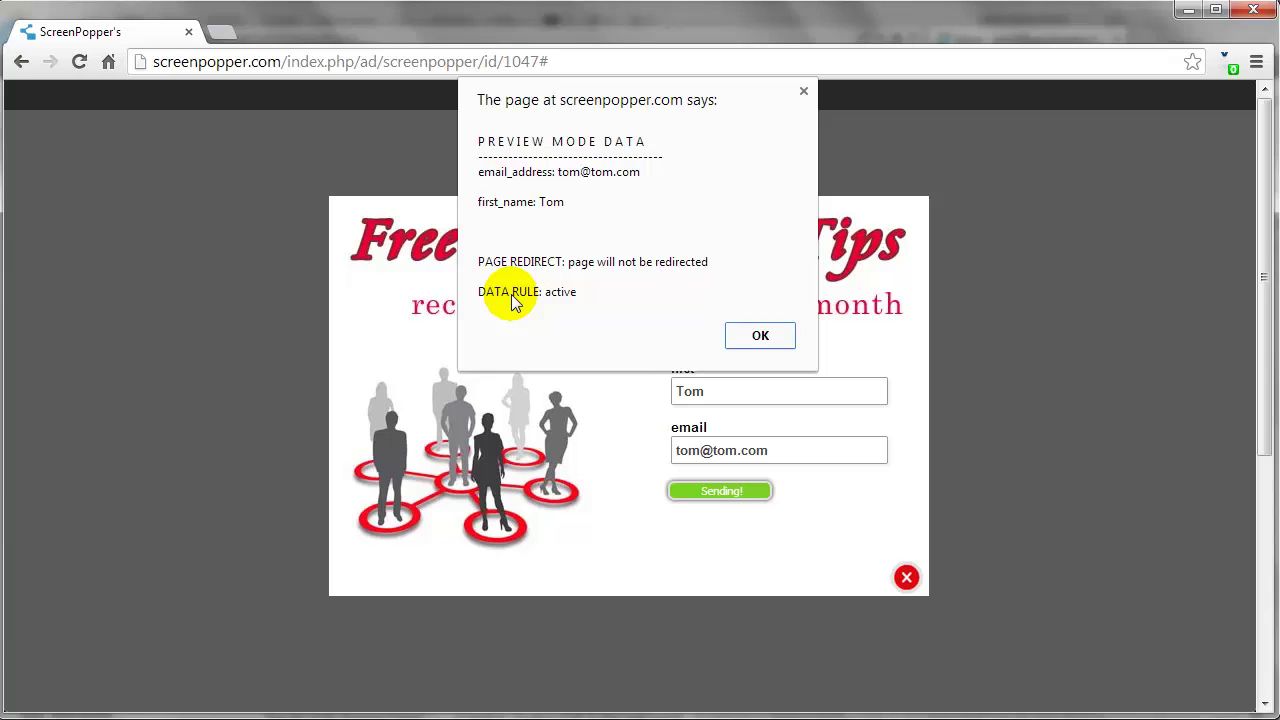
{"action": "left_click", "coordinate": [757, 337]}
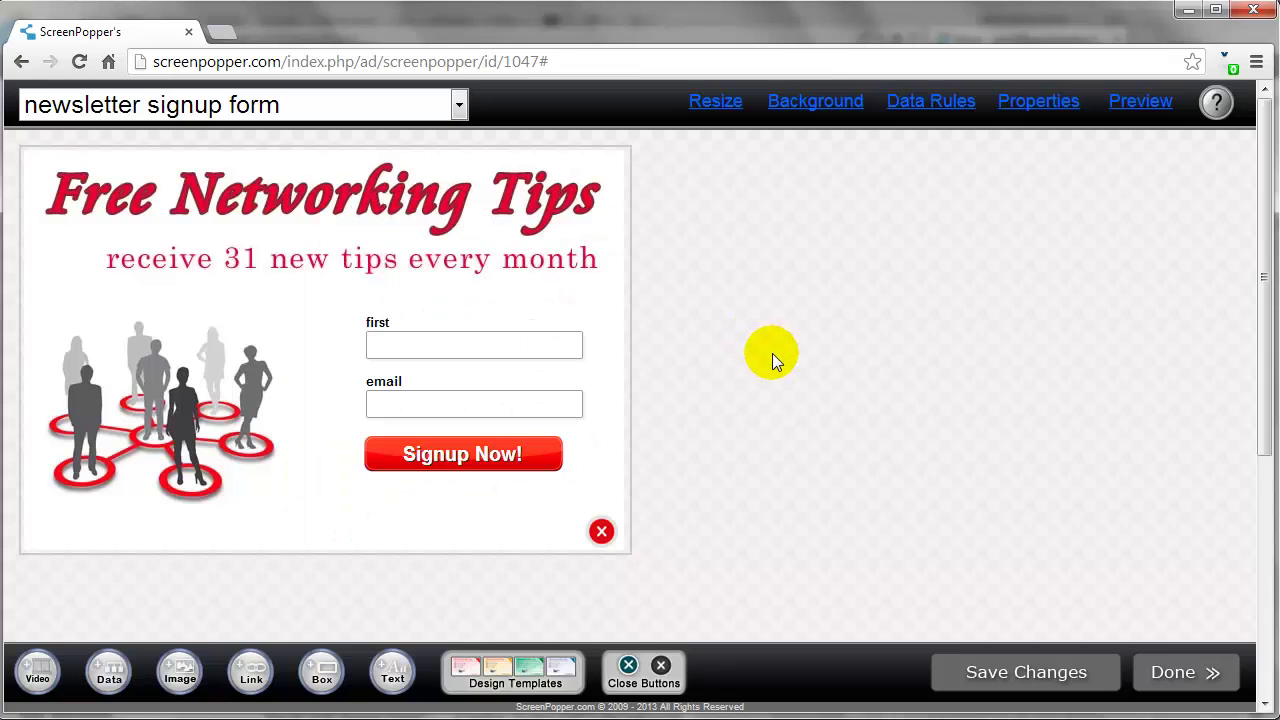